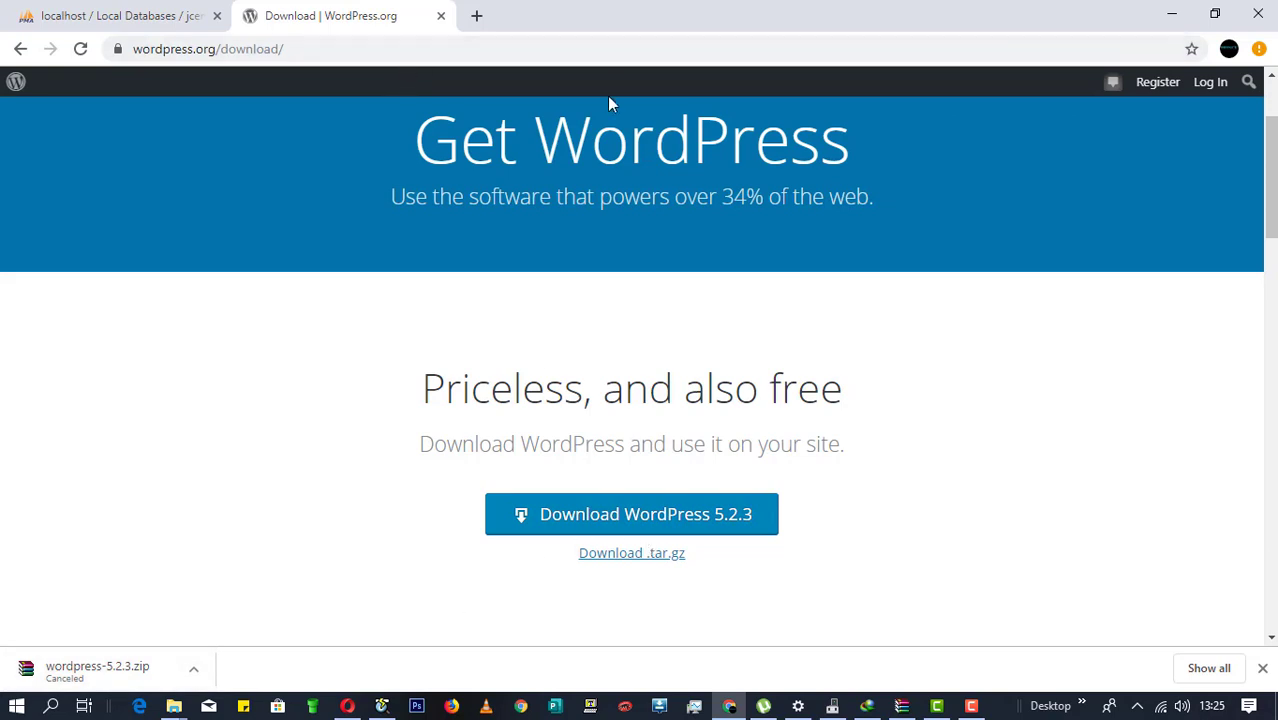
# Step: Minimize the browser showing the WordPress 5.2.3 download page to reveal the desktop
pyautogui.press('super+d')
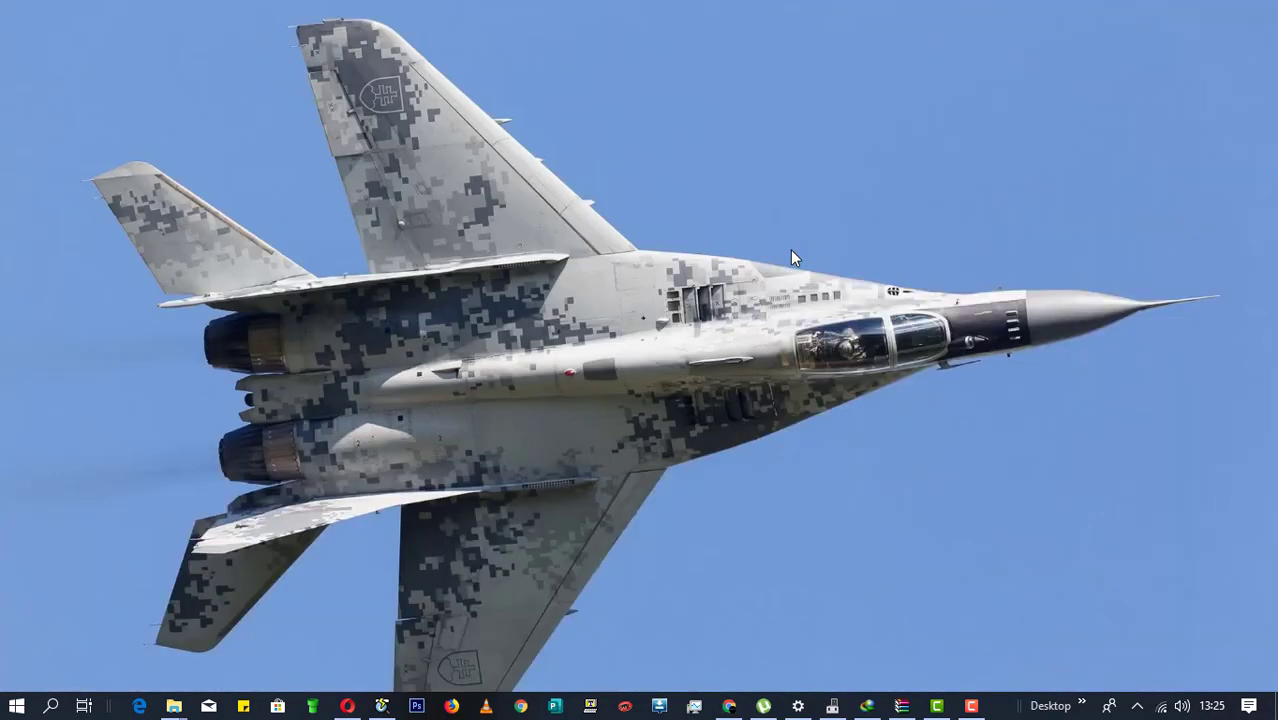
# Step: Browse to F:\complacent\tools\wordpress\wordpress-5.1.1 and check the extracted wordpress folder's files
pyautogui.press('super+e')
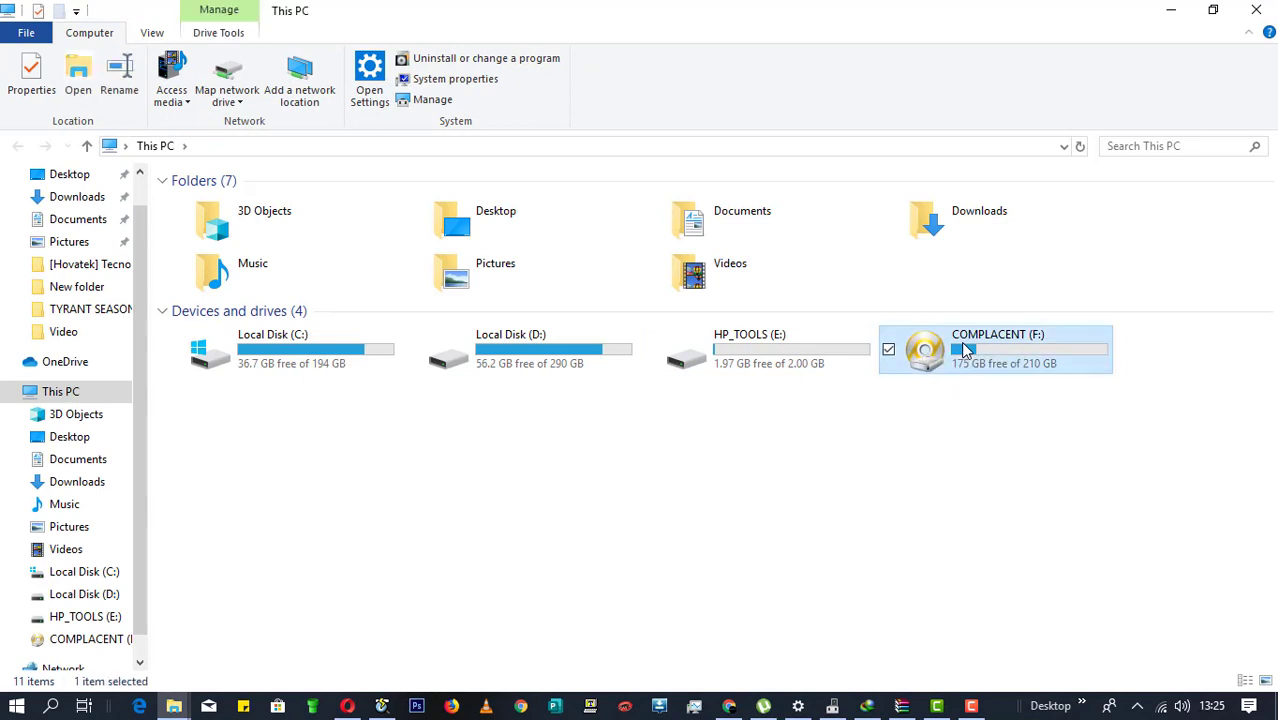
pyautogui.doubleClick(966, 350)
pyautogui.doubleClick(507, 246)
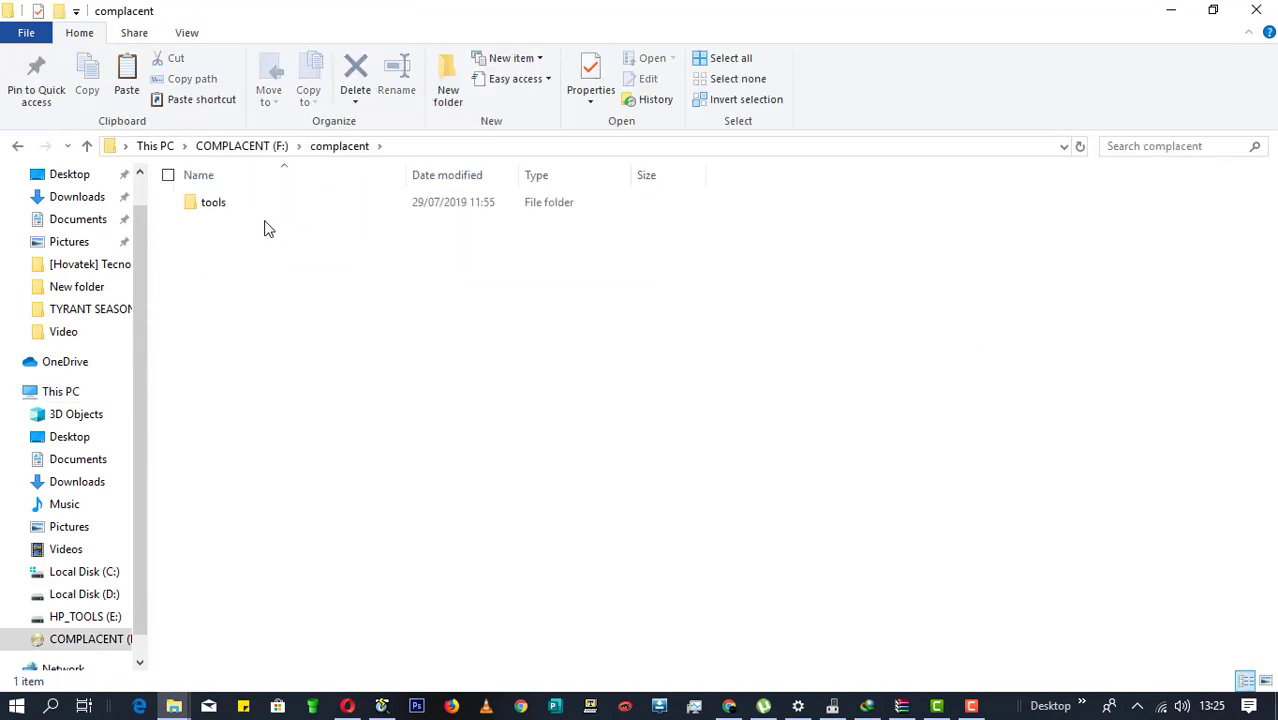
pyautogui.doubleClick(263, 203)
pyautogui.doubleClick(278, 205)
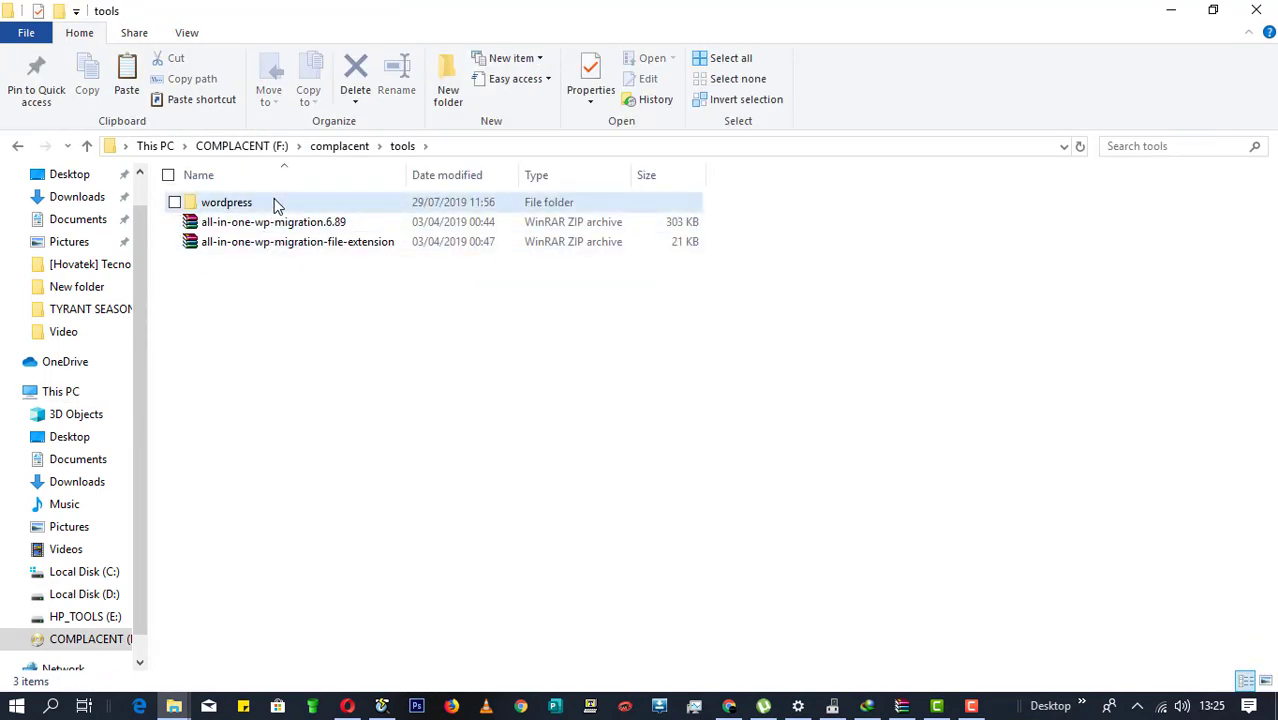
pyautogui.click(308, 228)
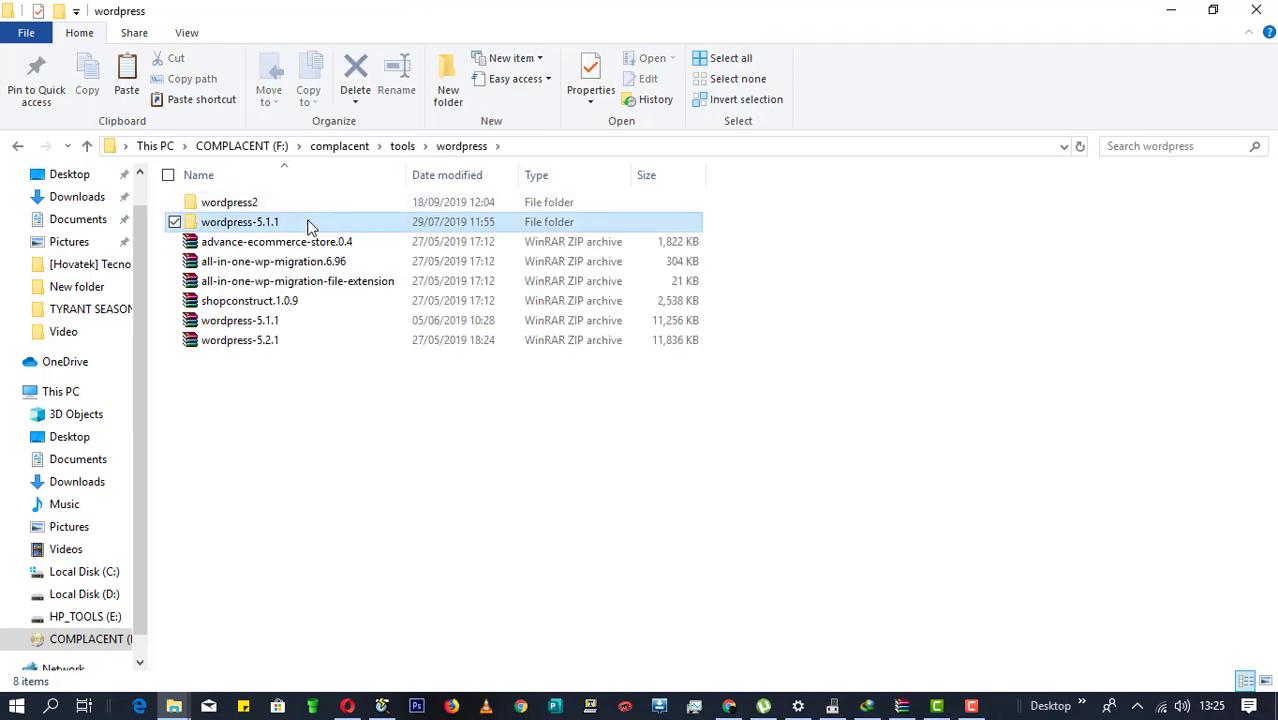
pyautogui.doubleClick(308, 226)
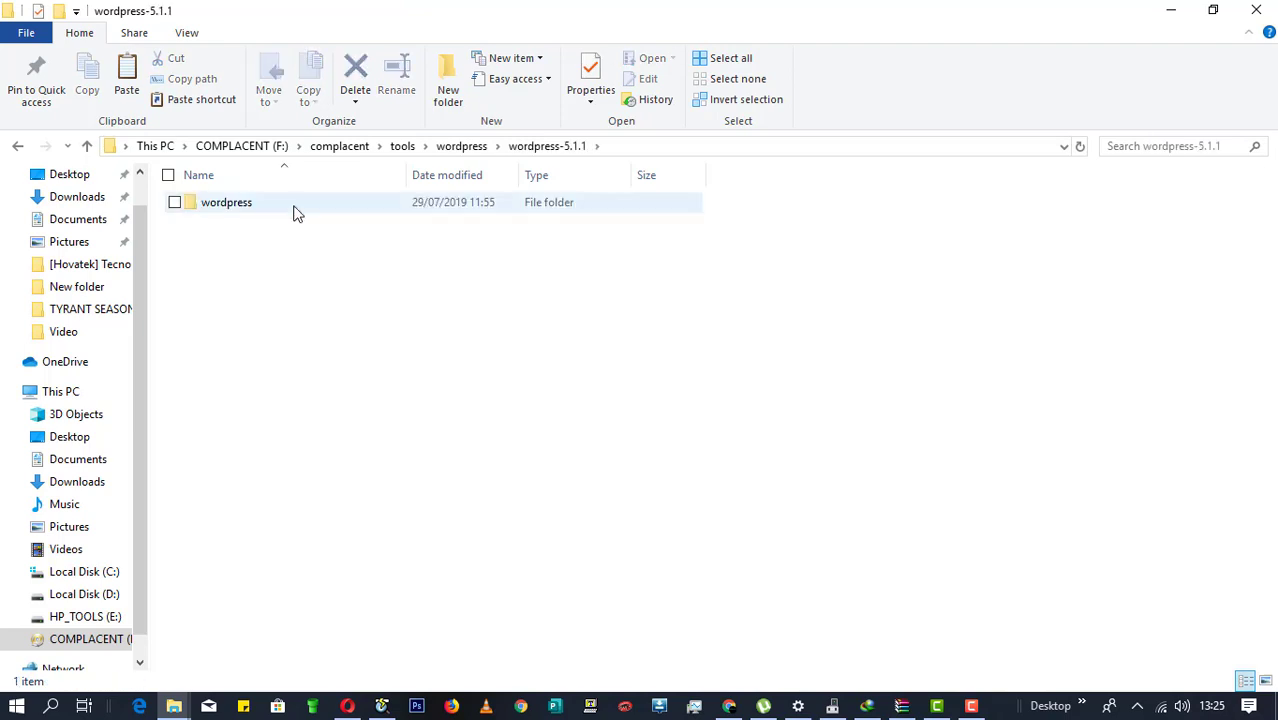
pyautogui.doubleClick(288, 206)
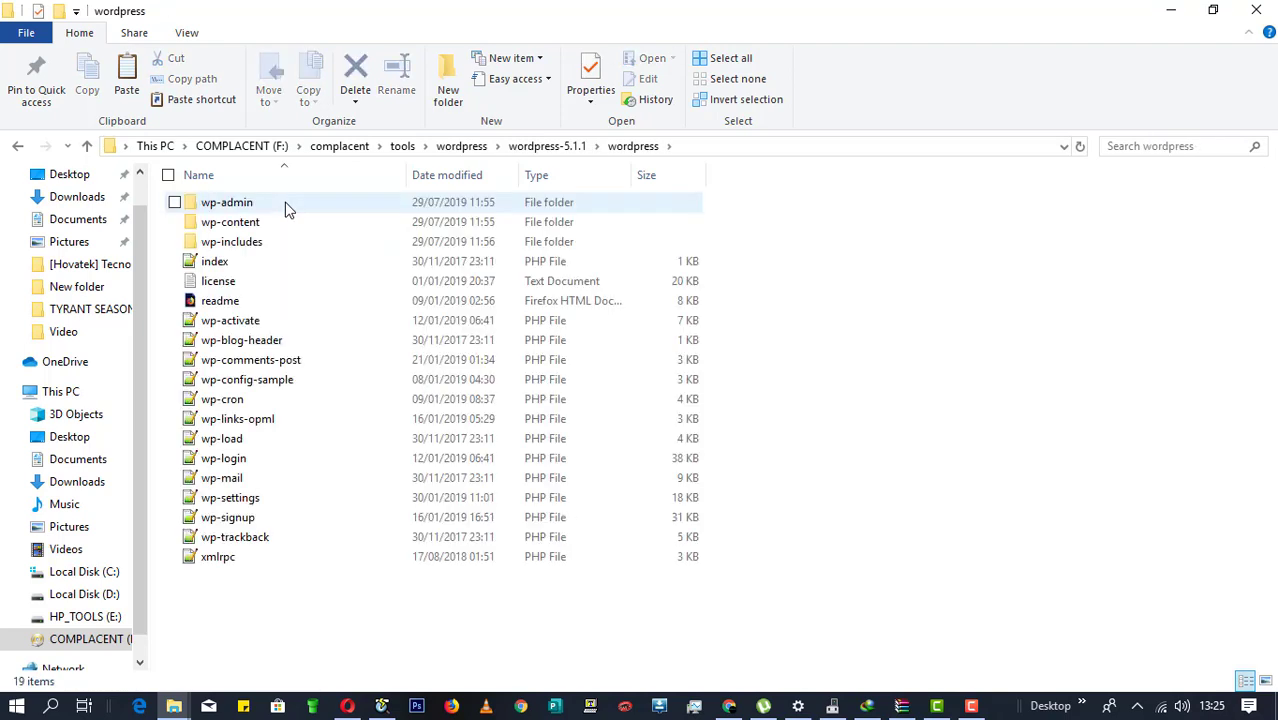
pyautogui.hotkey('alt', 'Left')
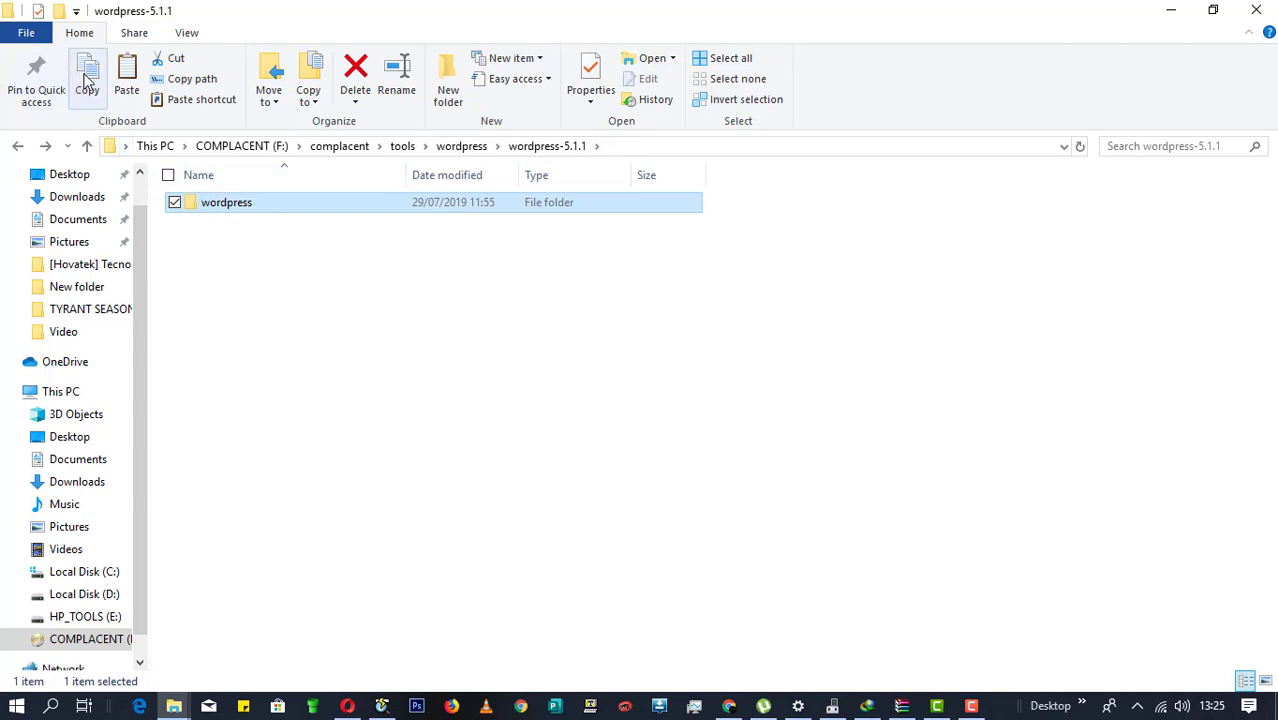
pyautogui.click(229, 204)
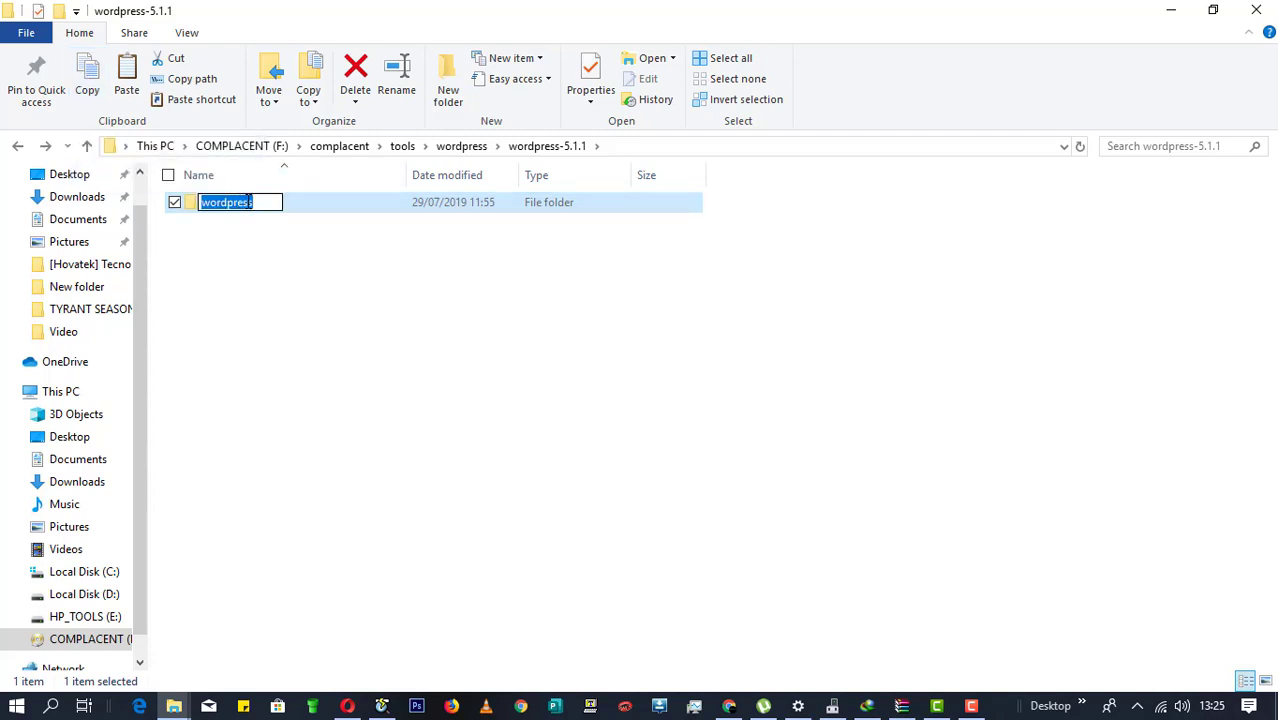
pyautogui.write('tutorial')
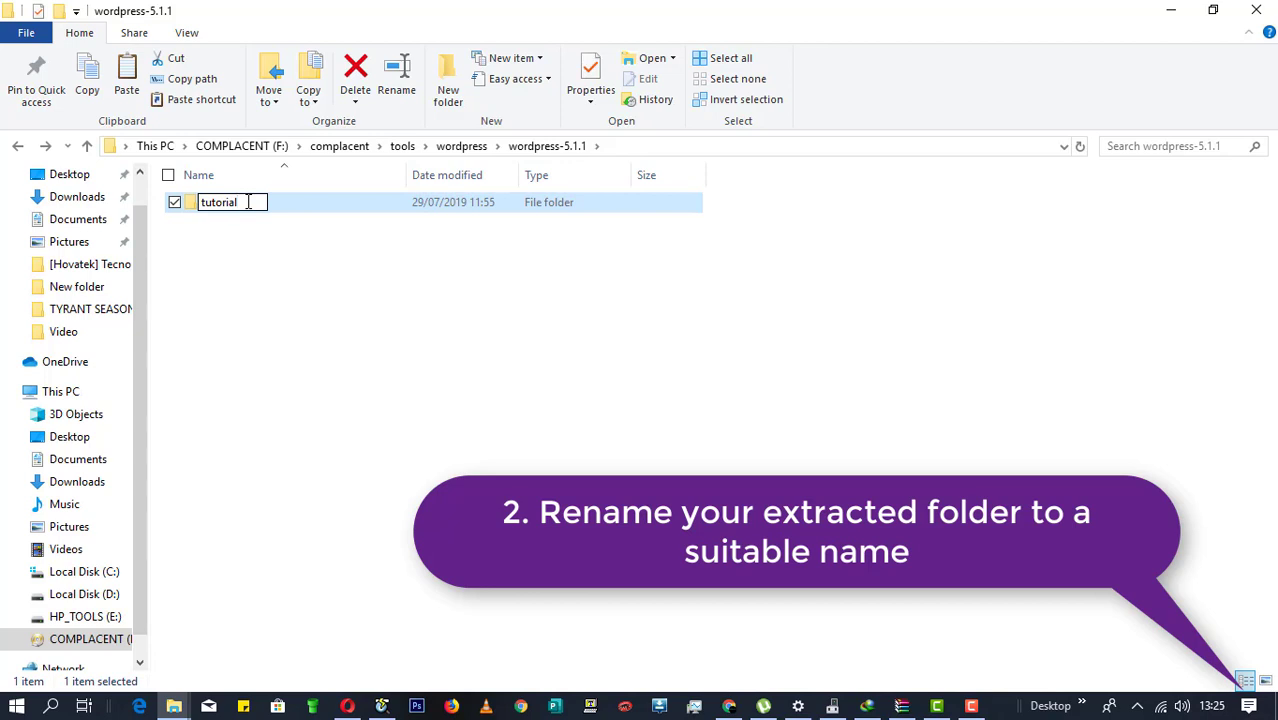
pyautogui.press('Return')
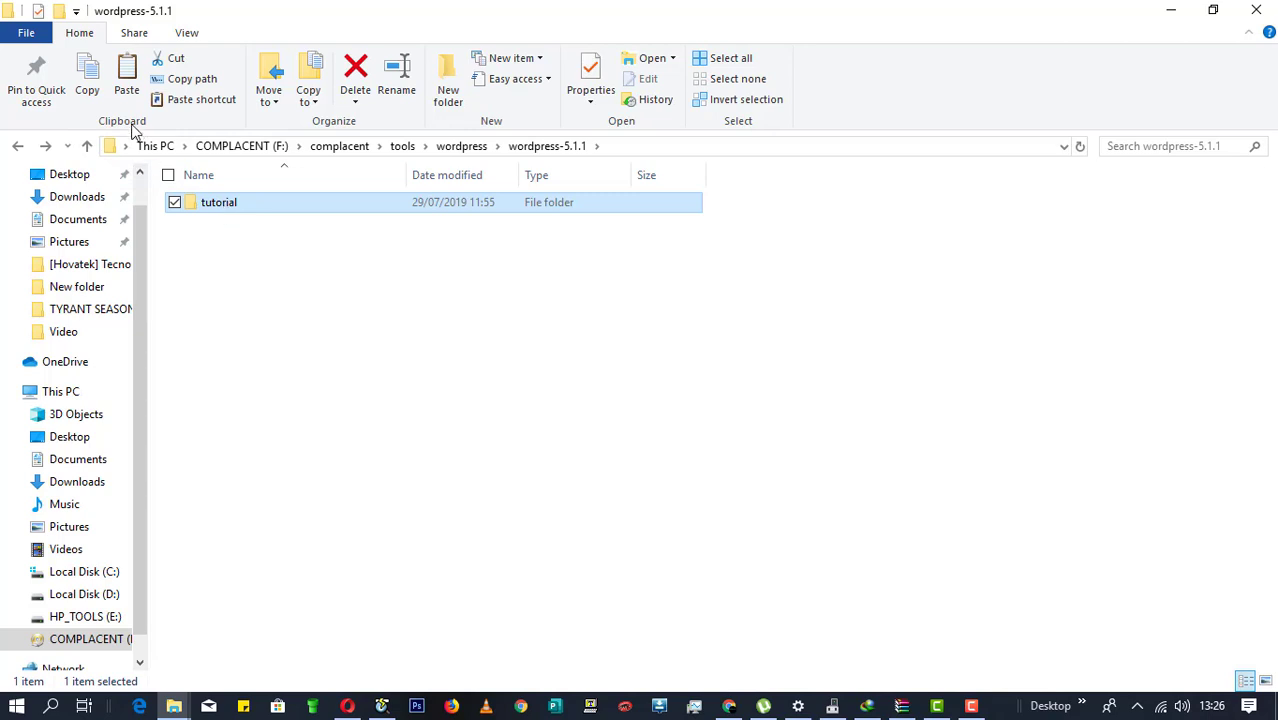
pyautogui.click(90, 80)
pyautogui.click(220, 208)
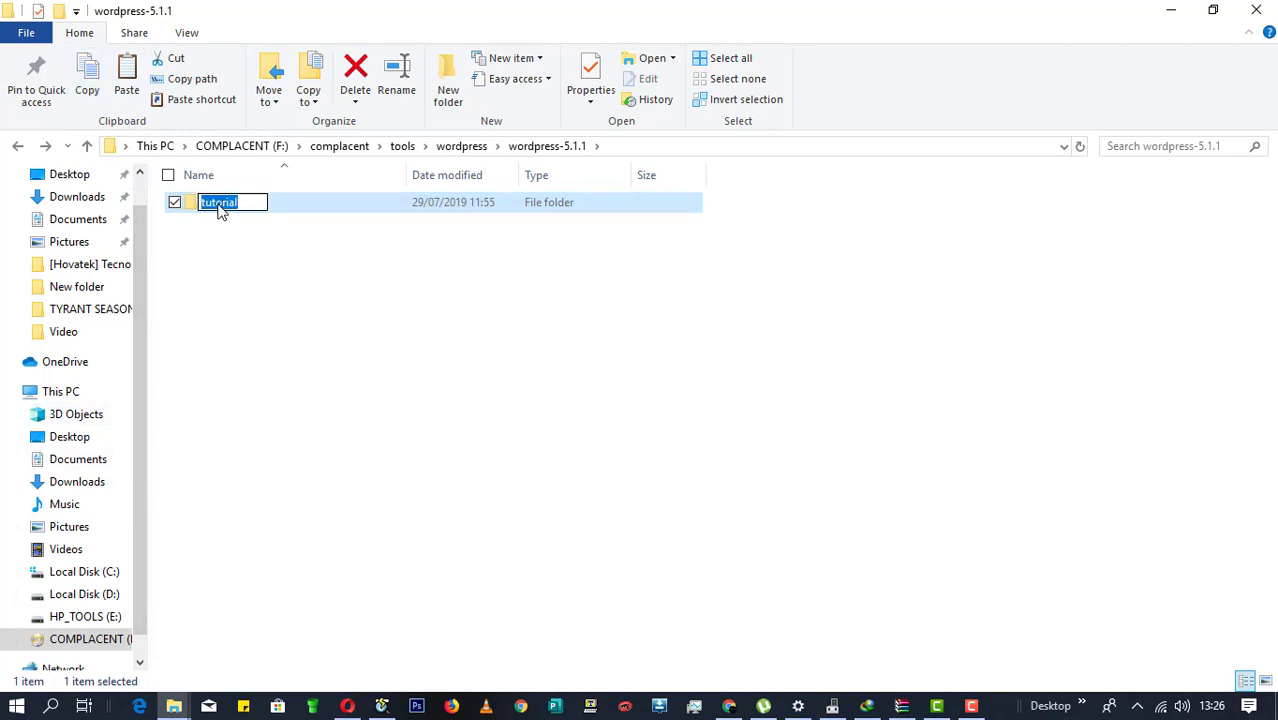
pyautogui.write('techsmash.com')
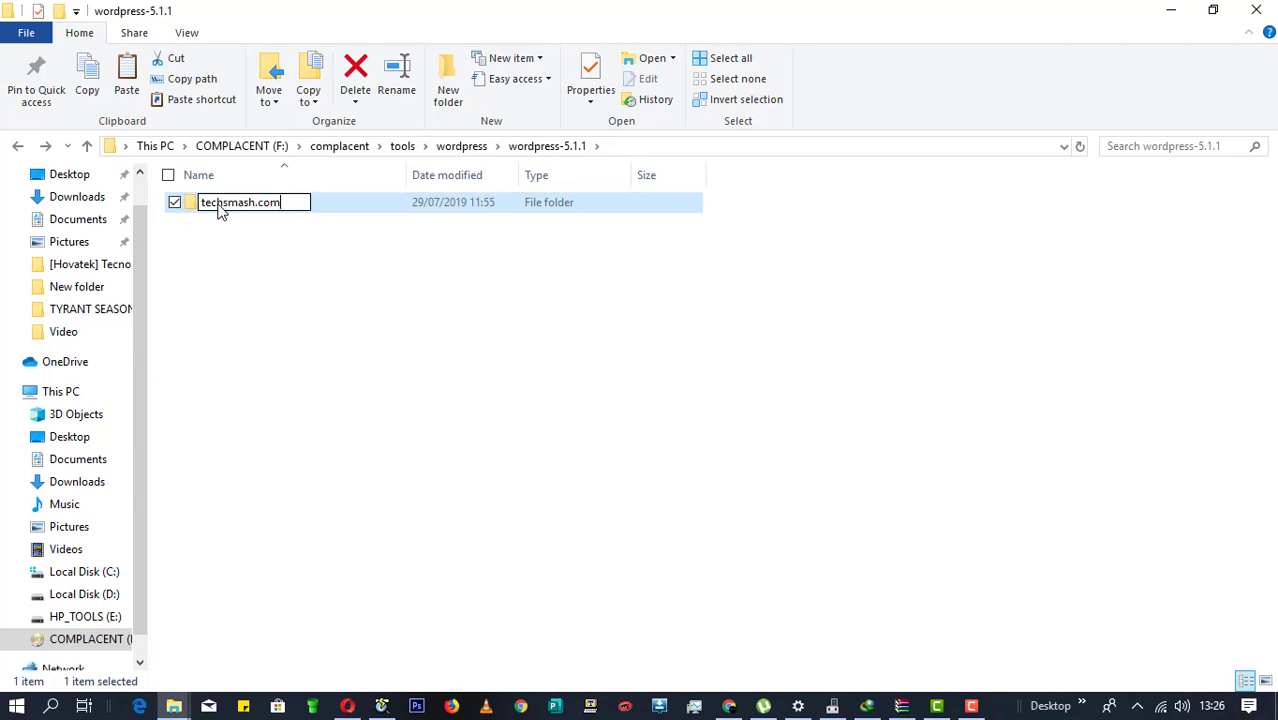
pyautogui.press('Return')
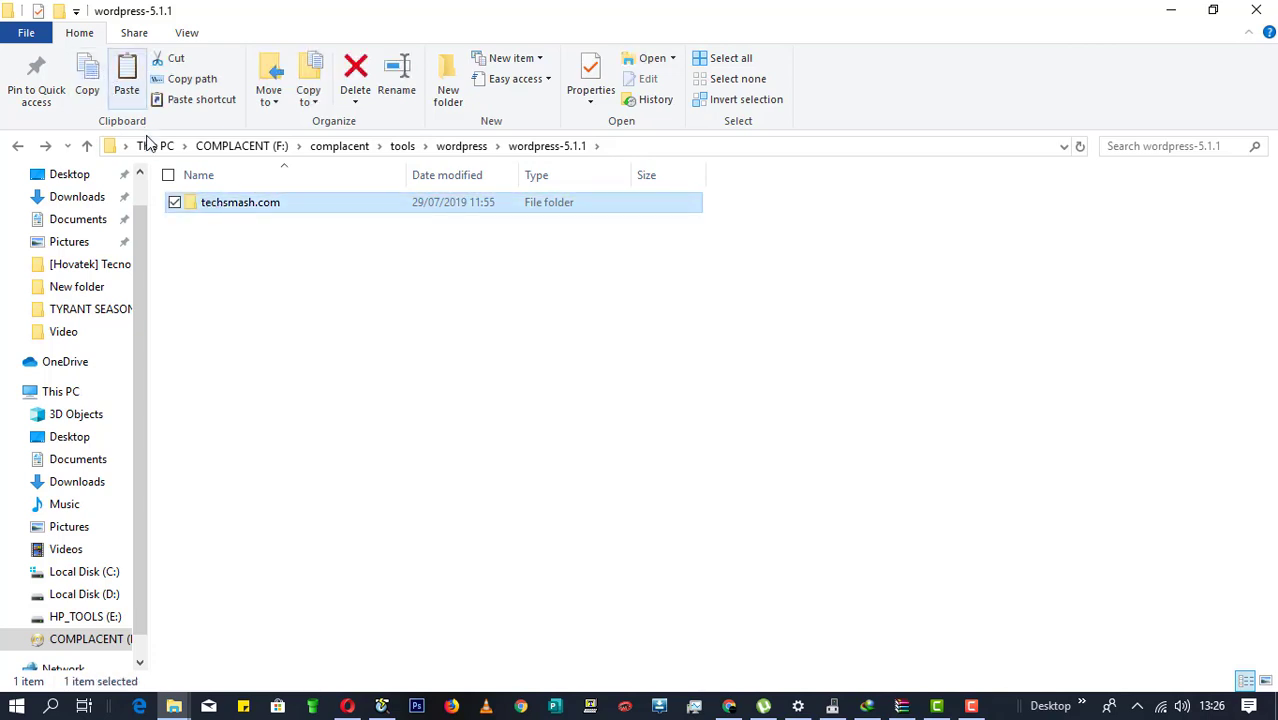
pyautogui.click(208, 206)
pyautogui.click(209, 206)
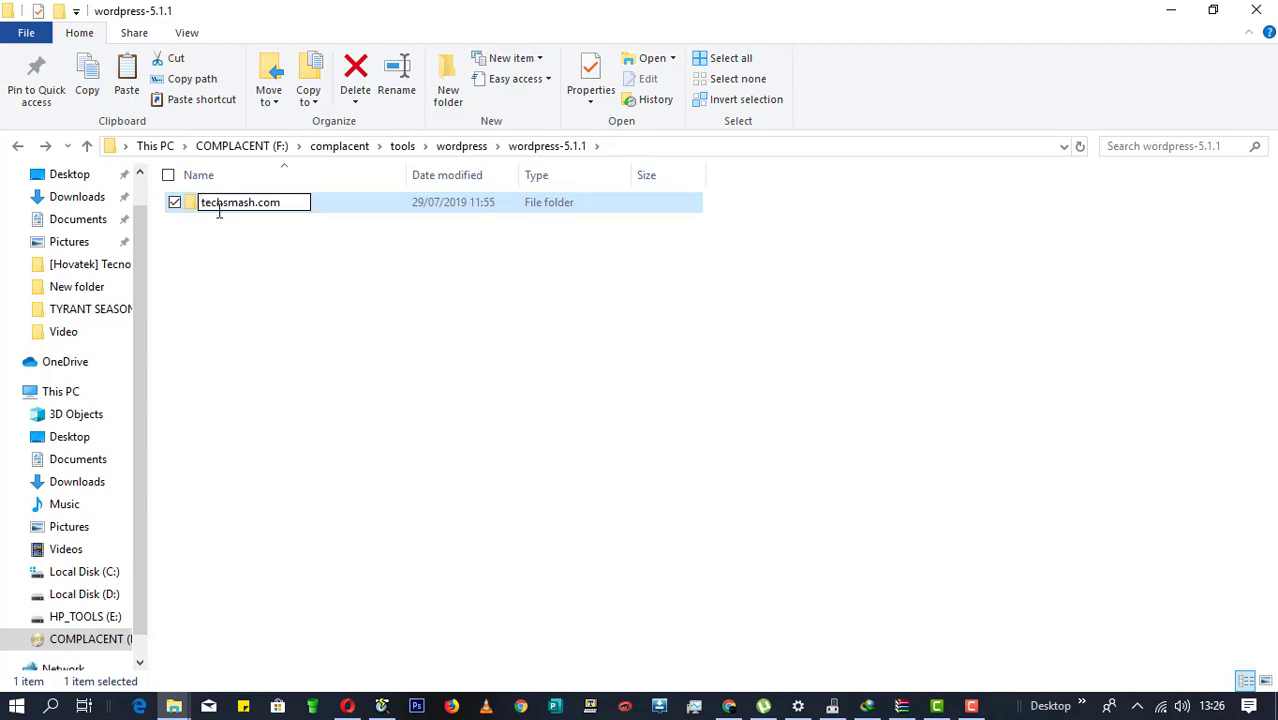
pyautogui.write('www.')
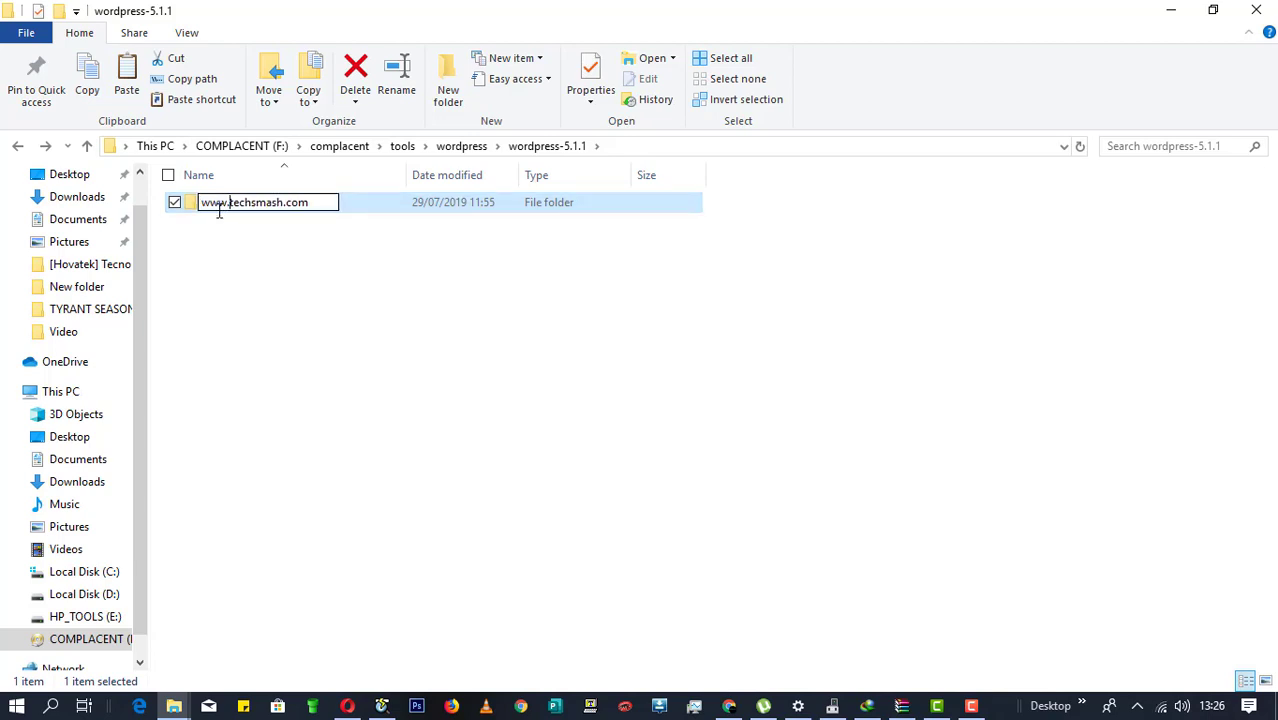
pyautogui.click(258, 261)
pyautogui.click(252, 203)
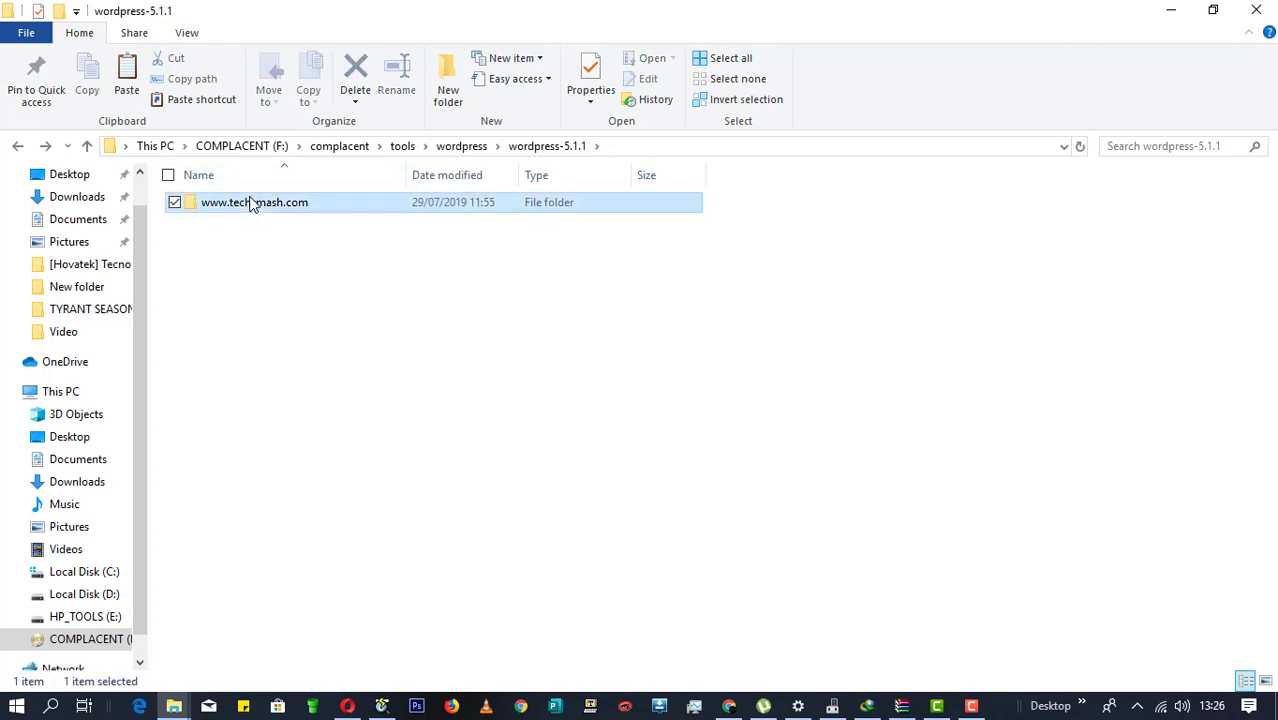
pyautogui.rightClick(251, 204)
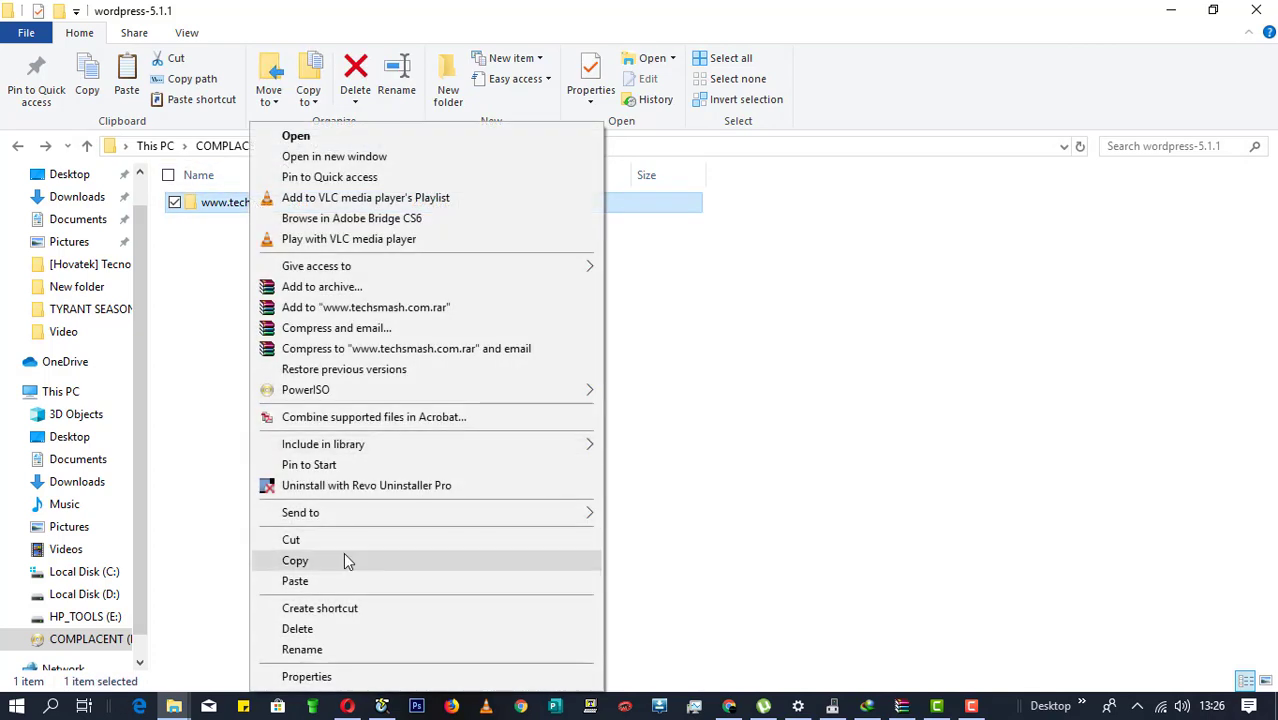
pyautogui.click(343, 561)
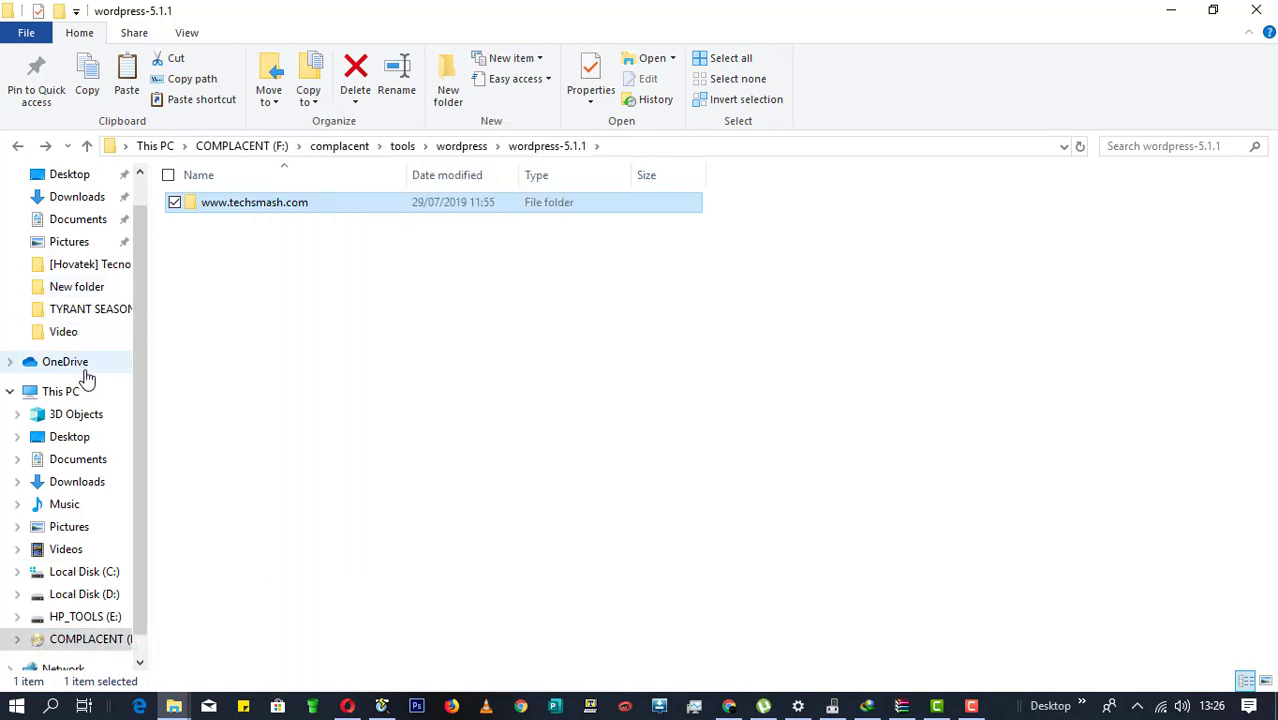
pyautogui.click(104, 392)
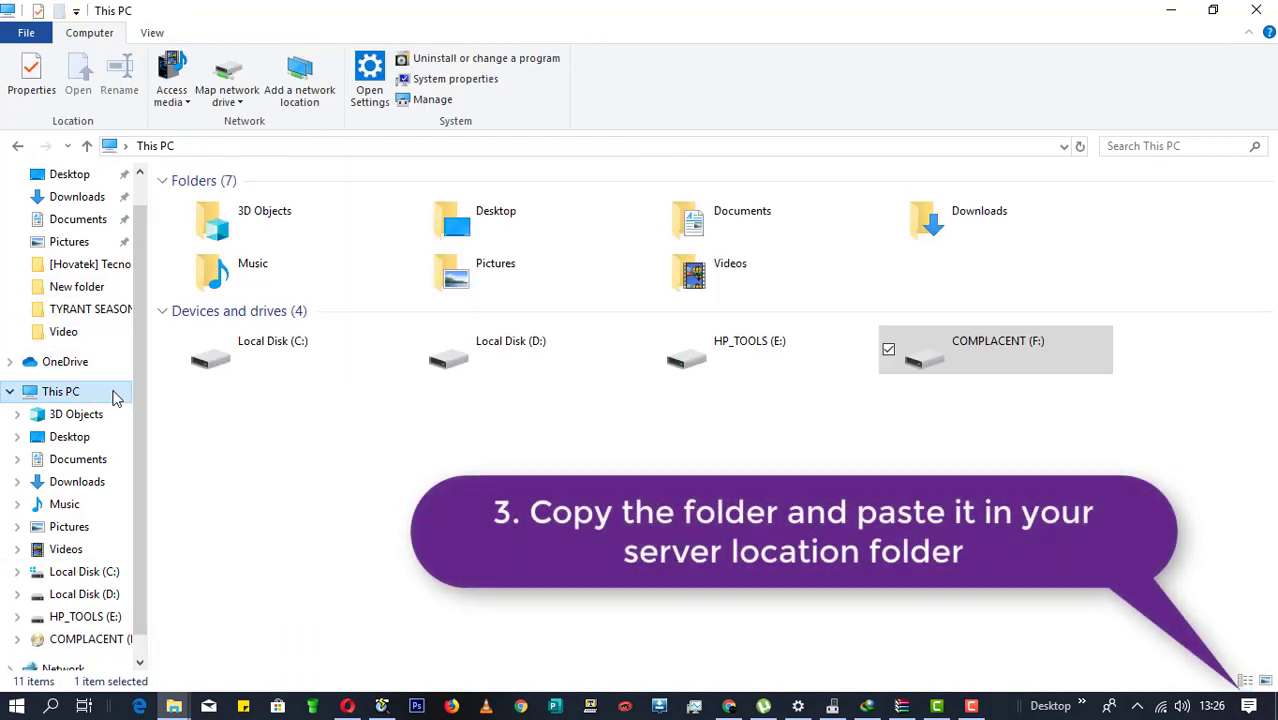
pyautogui.doubleClick(324, 345)
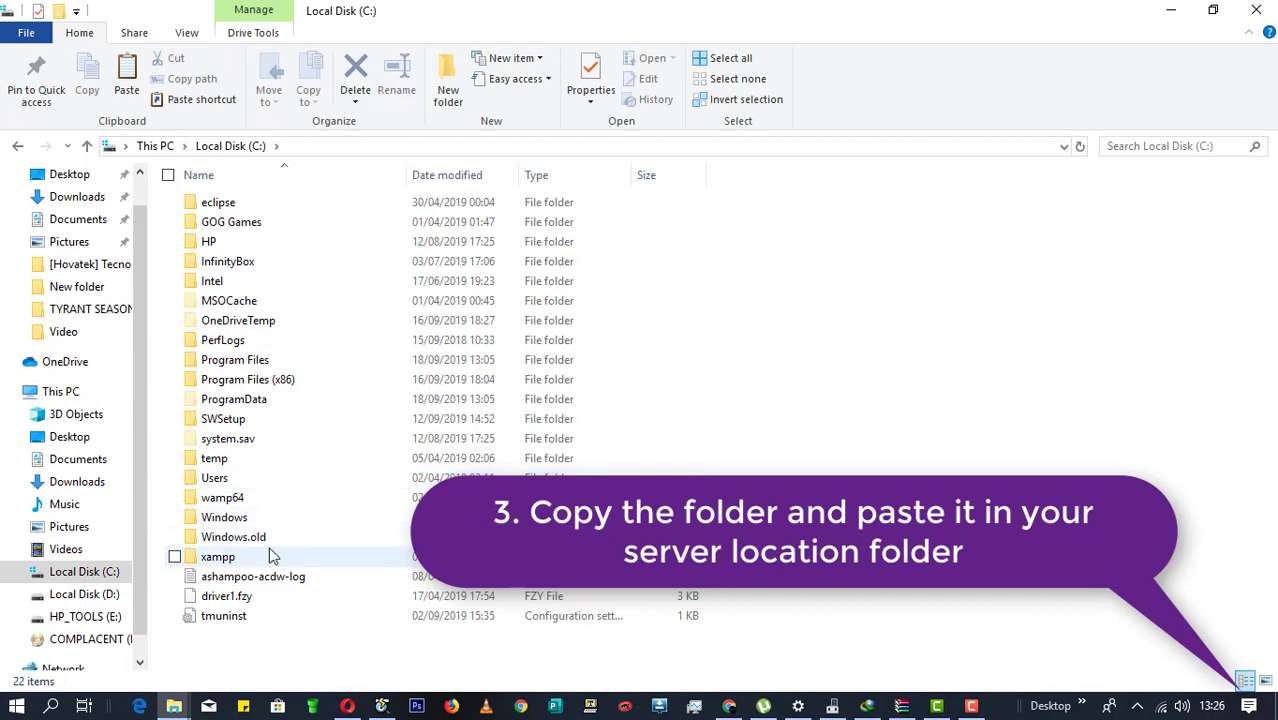
pyautogui.doubleClick(269, 497)
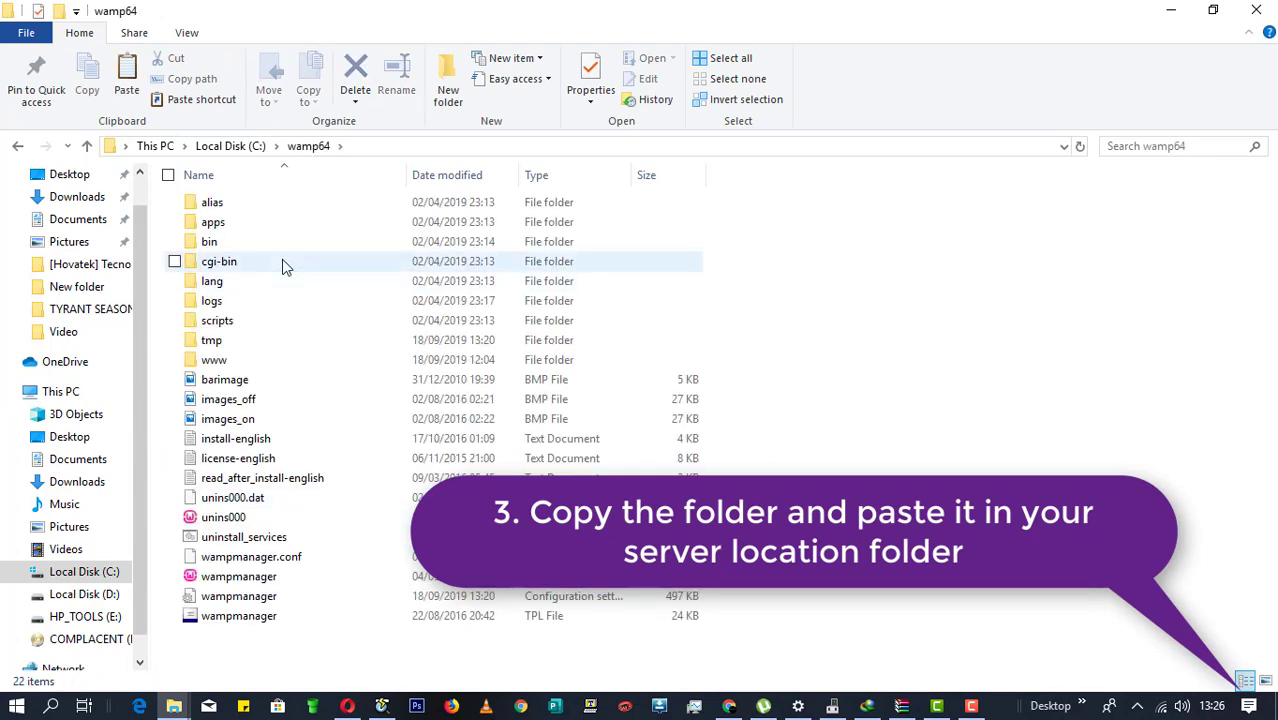
pyautogui.doubleClick(288, 359)
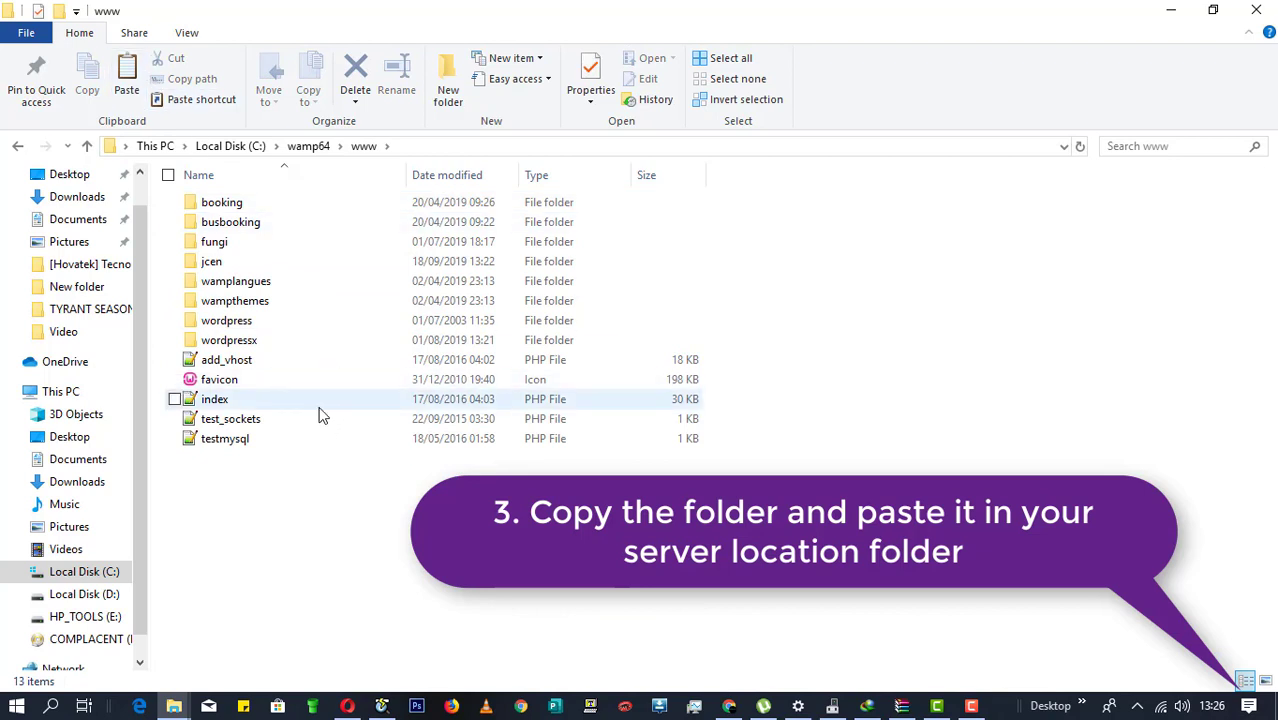
pyautogui.rightClick(359, 521)
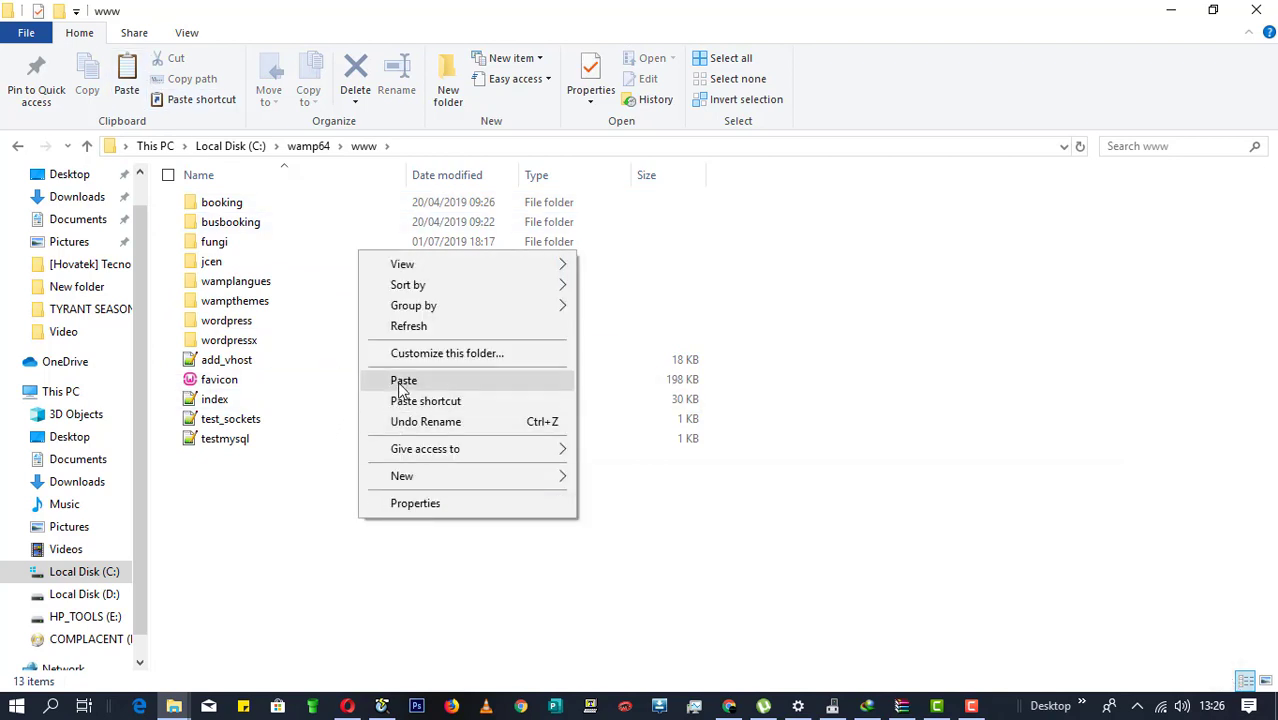
pyautogui.click(400, 386)
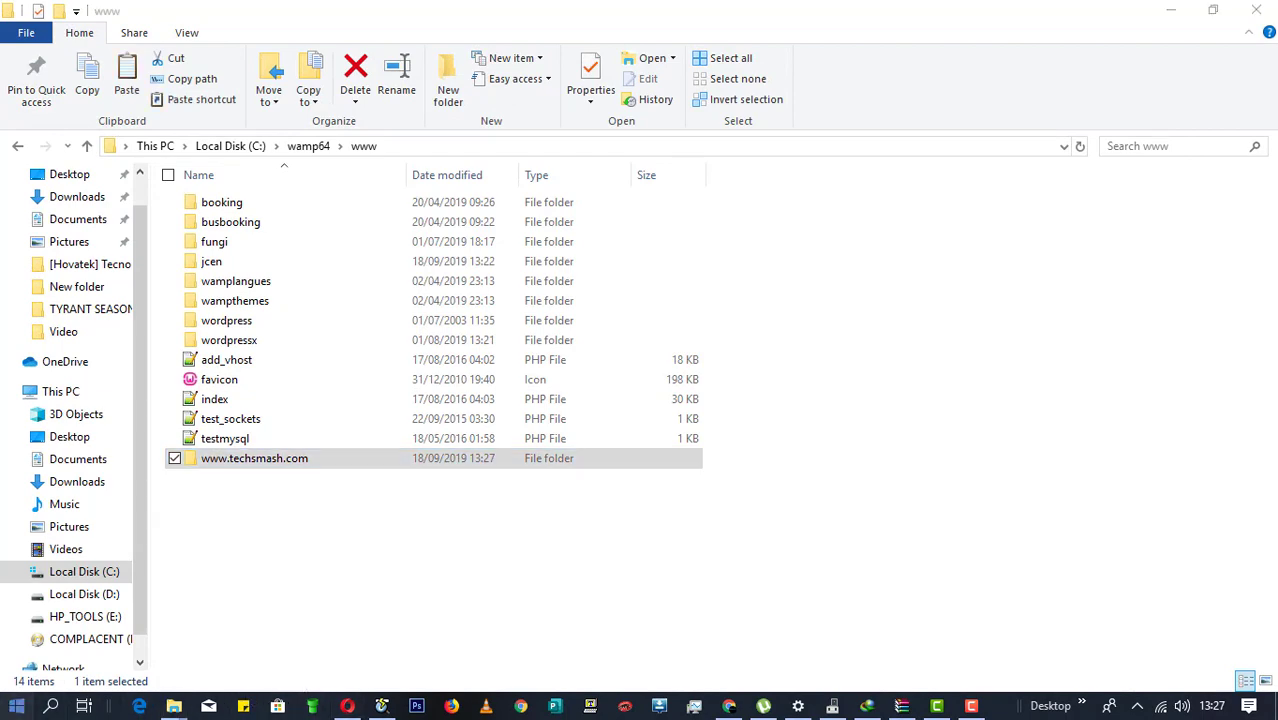
# Step: Launch Wampserver64 from a Start search for 'wamp' and check its tray menu
pyautogui.click(16, 700)
pyautogui.click(15, 692)
pyautogui.write('wamp')
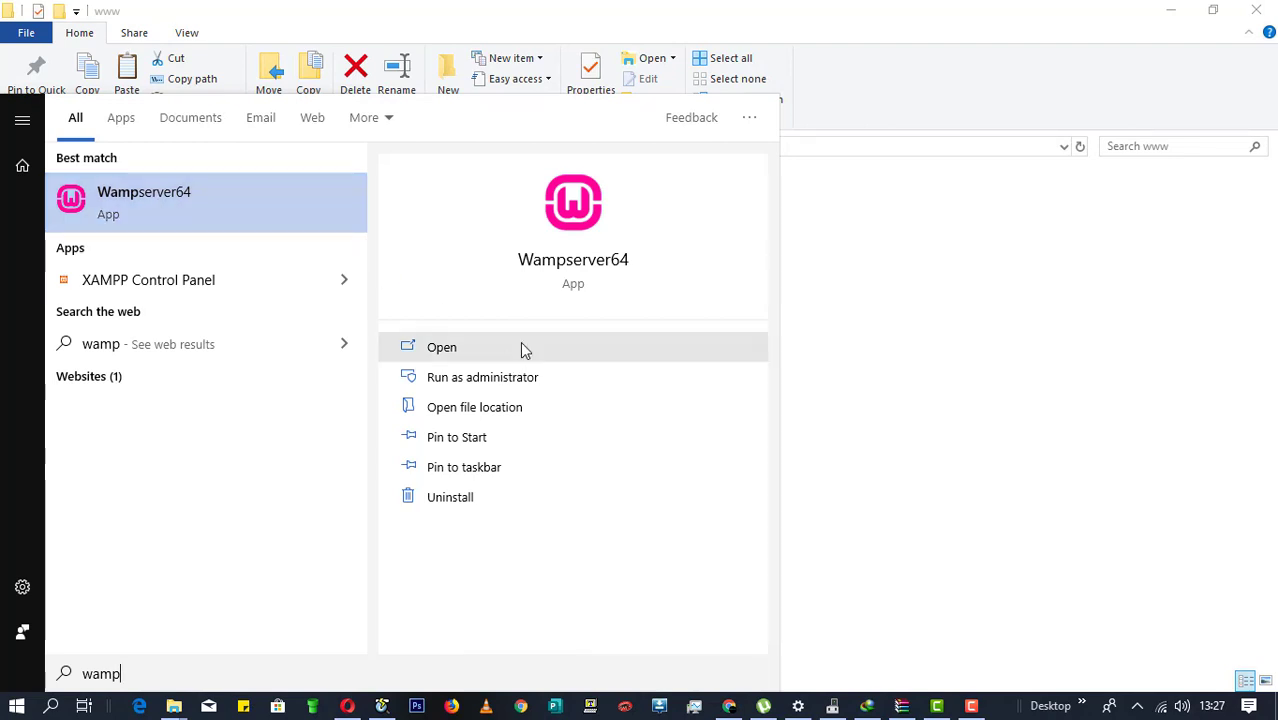
pyautogui.click(1137, 706)
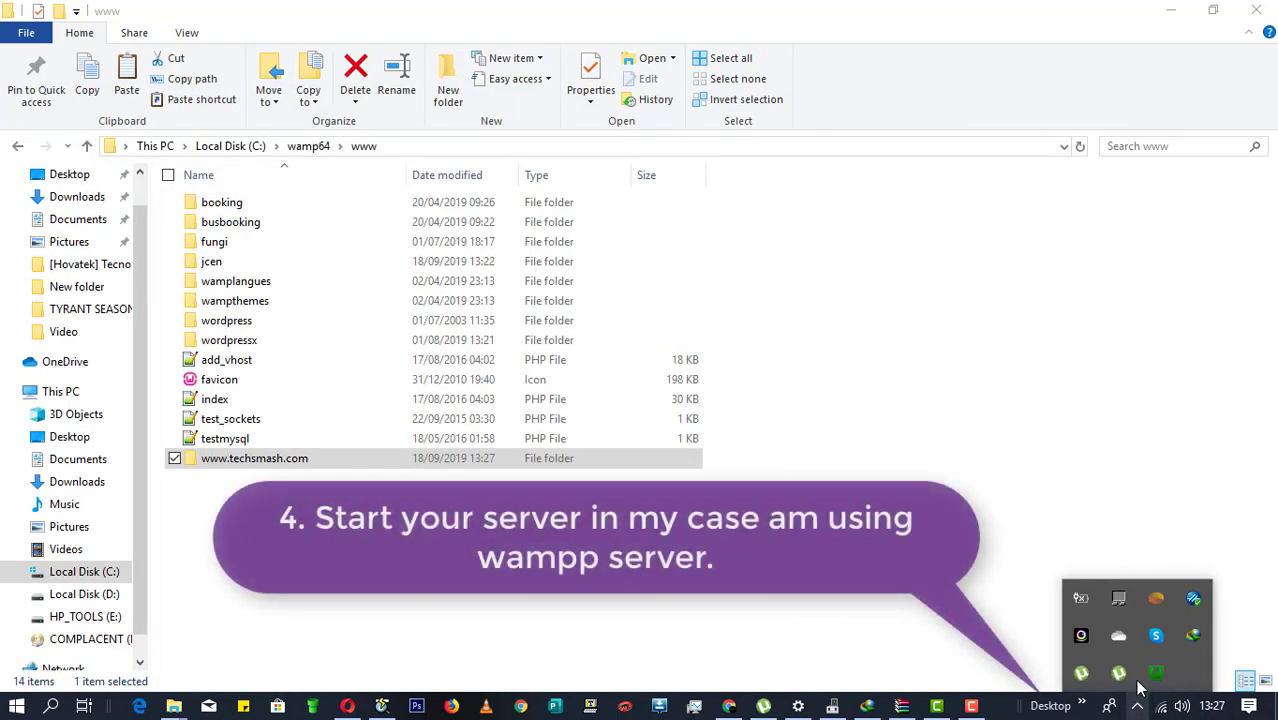
pyautogui.click(1155, 678)
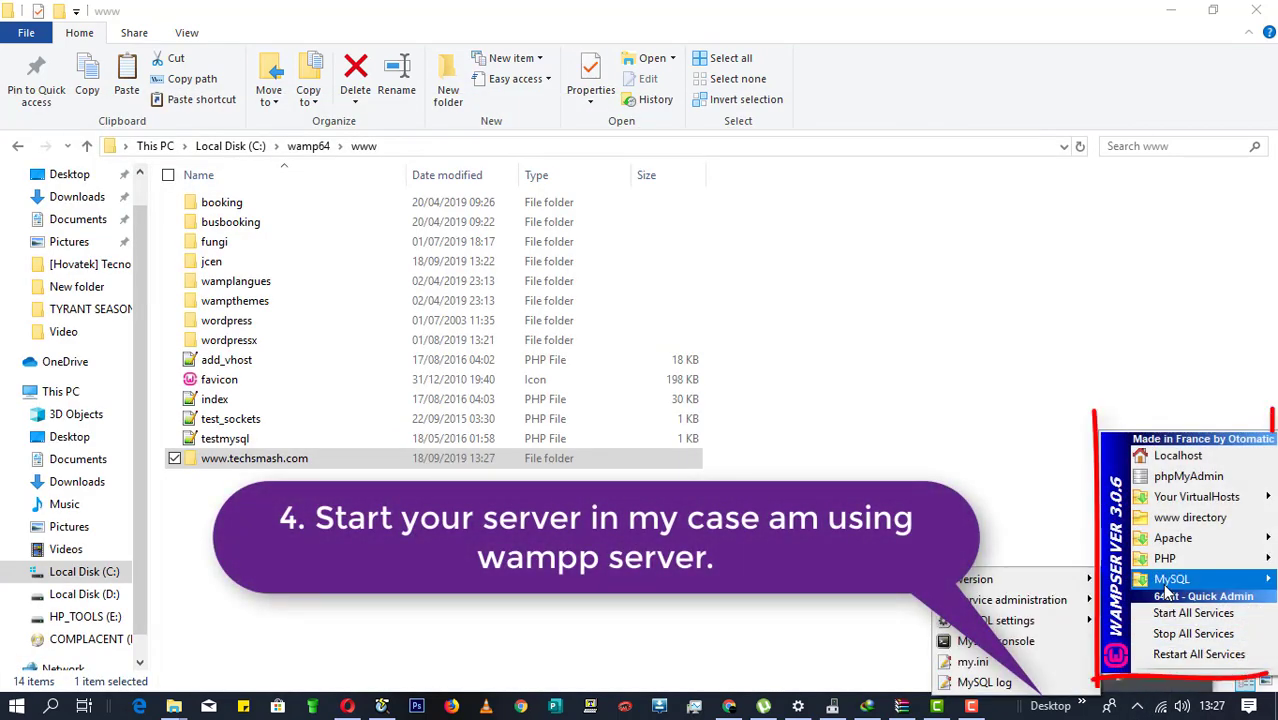
pyautogui.click(1008, 478)
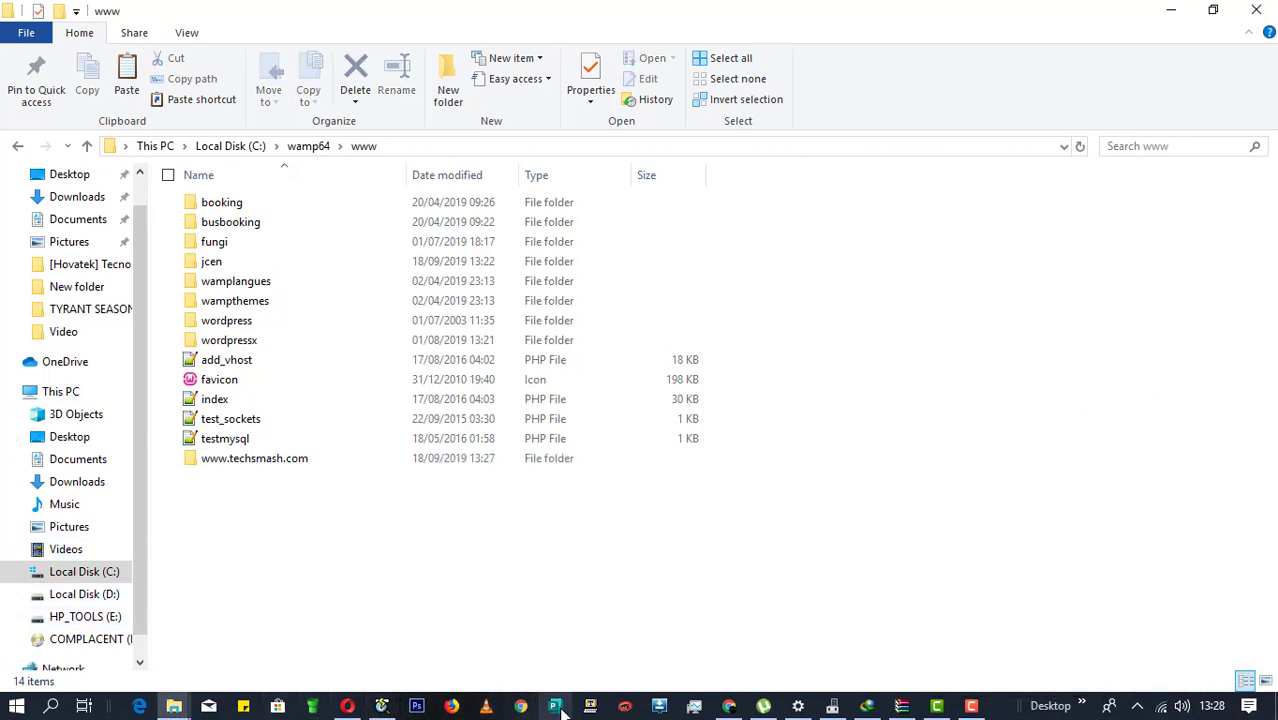
# Step: Bring Chrome forward, close the old localhost tab and load localhost/phpmyadmin
pyautogui.click(729, 706)
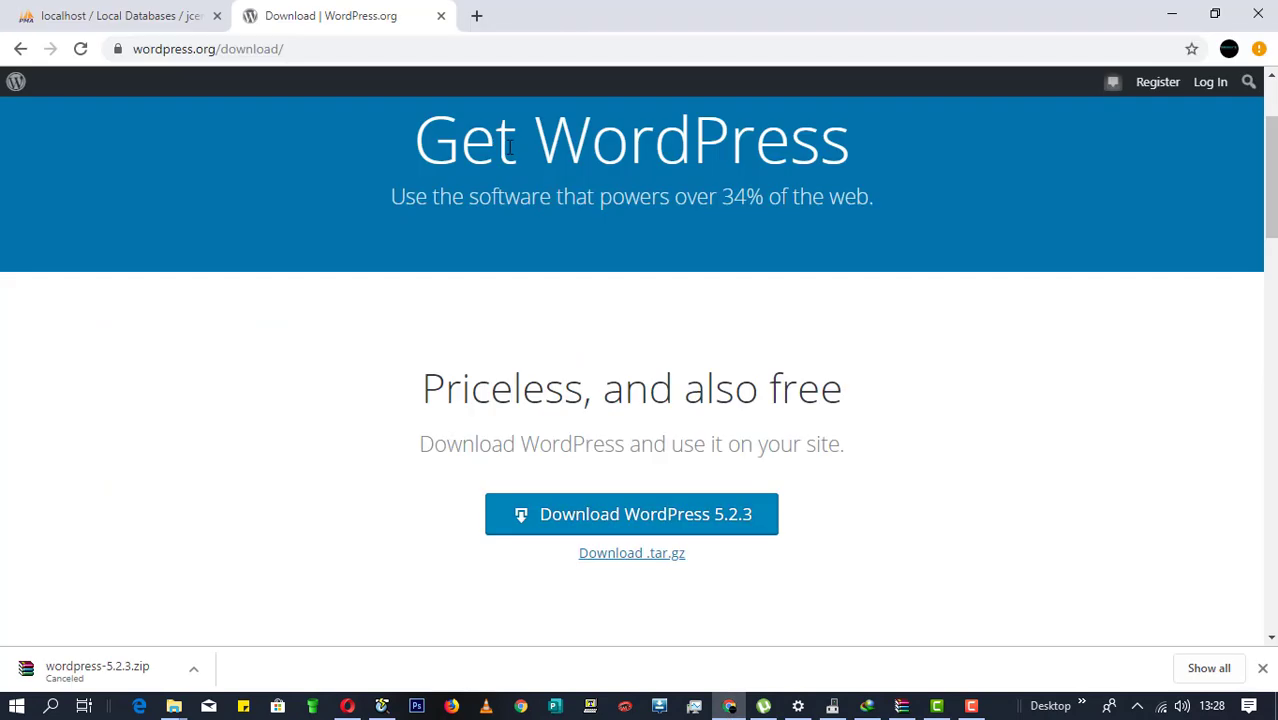
pyautogui.click(416, 51)
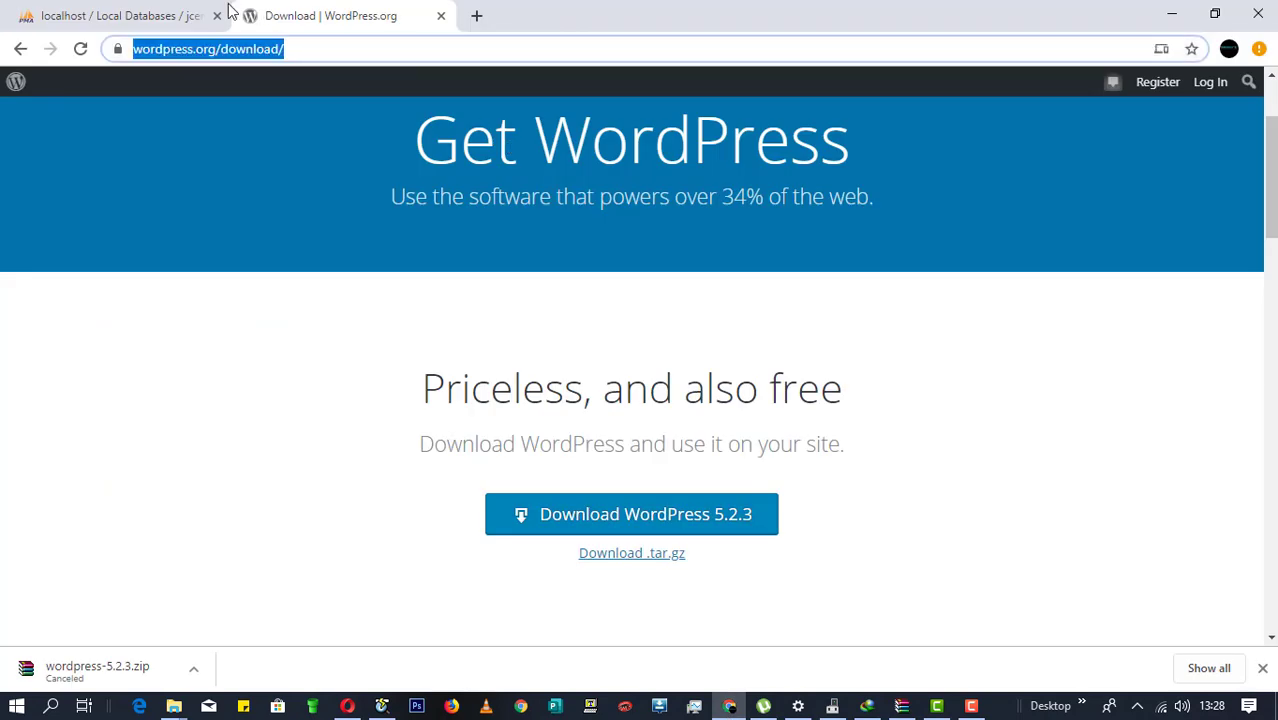
pyautogui.click(216, 16)
pyautogui.write('lo')
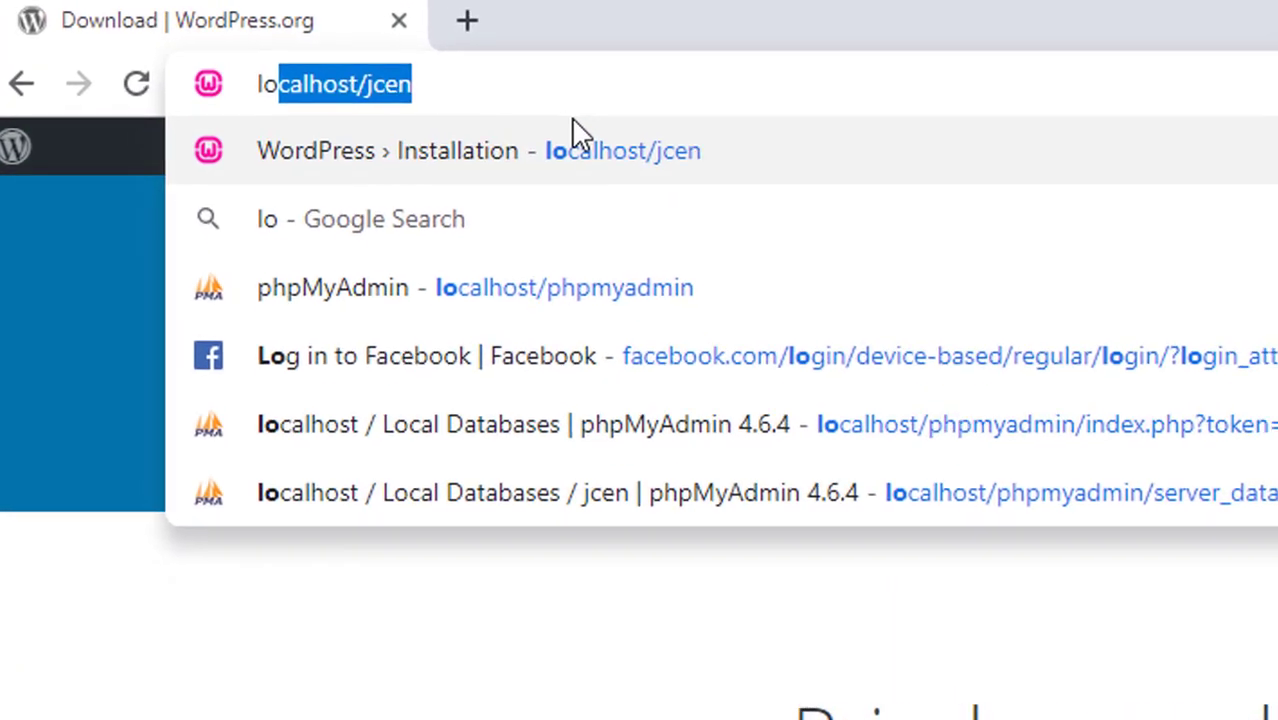
pyautogui.write('calhost/jcen/')
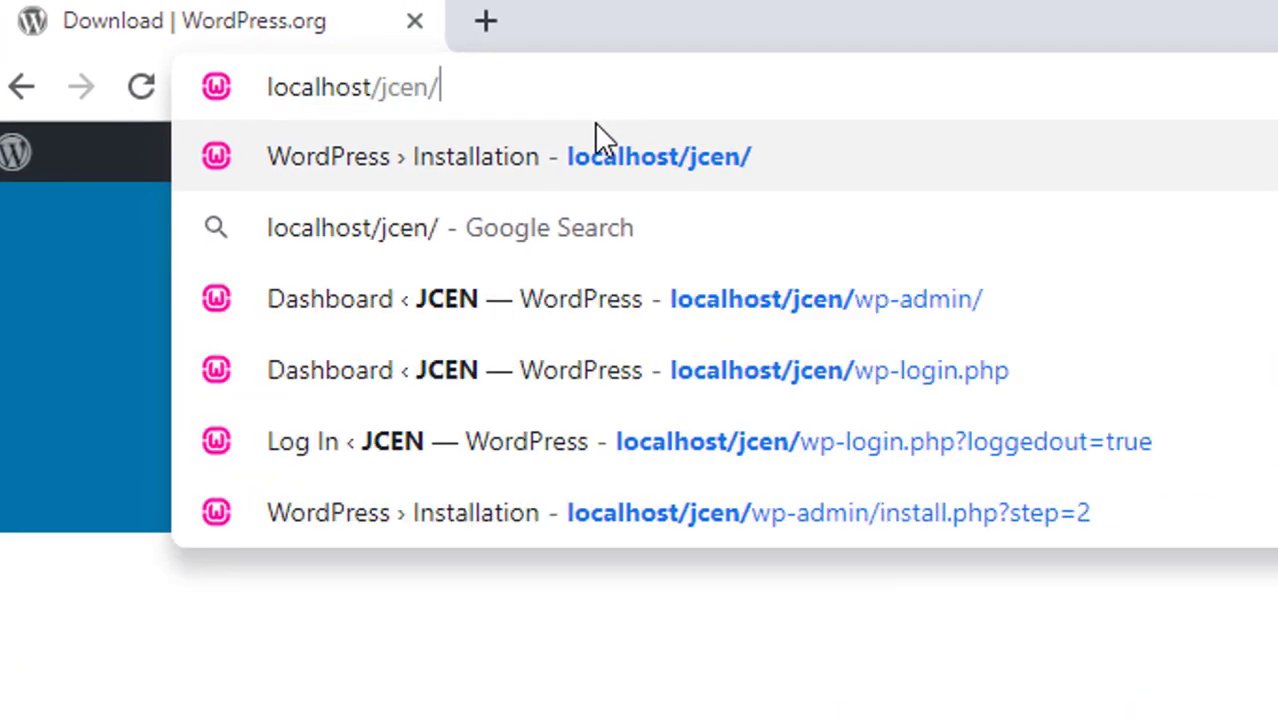
pyautogui.write('php')
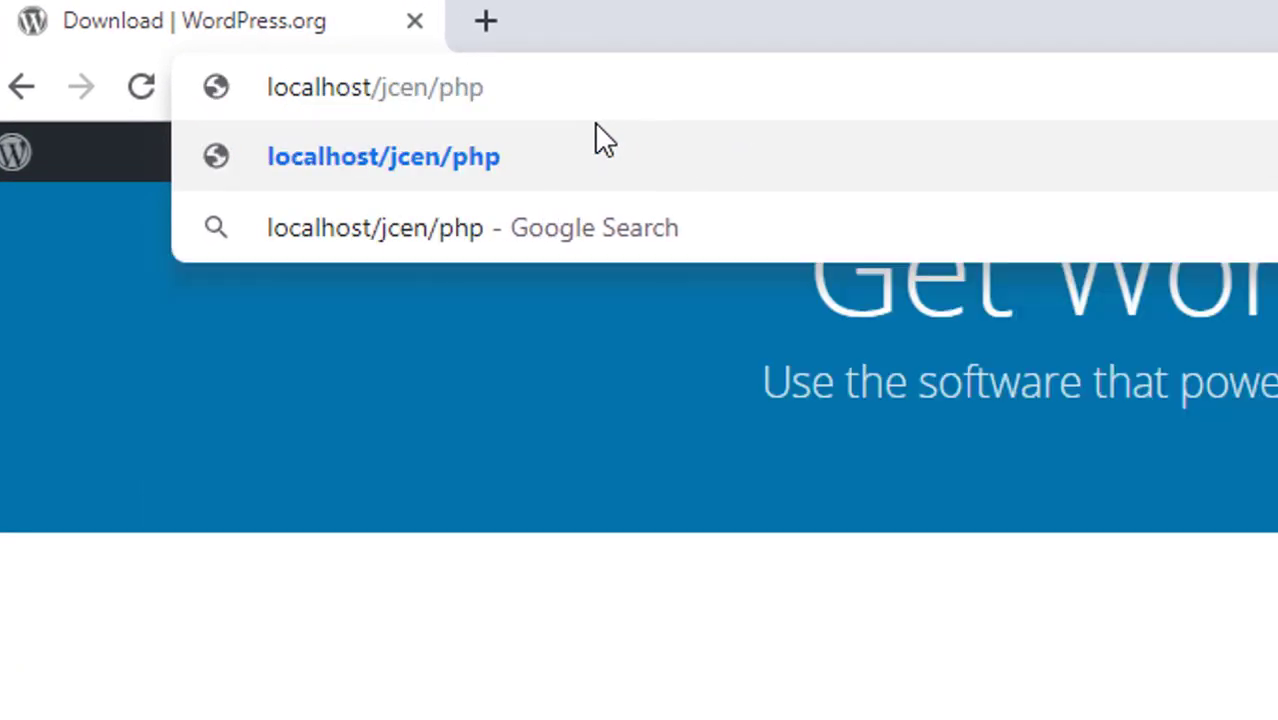
pyautogui.press('BackSpace')
pyautogui.press('BackSpace')
pyautogui.press('BackSpace')
pyautogui.press('BackSpace')
pyautogui.press('BackSpace')
pyautogui.press('BackSpace')
pyautogui.press('BackSpace')
pyautogui.press('BackSpace')
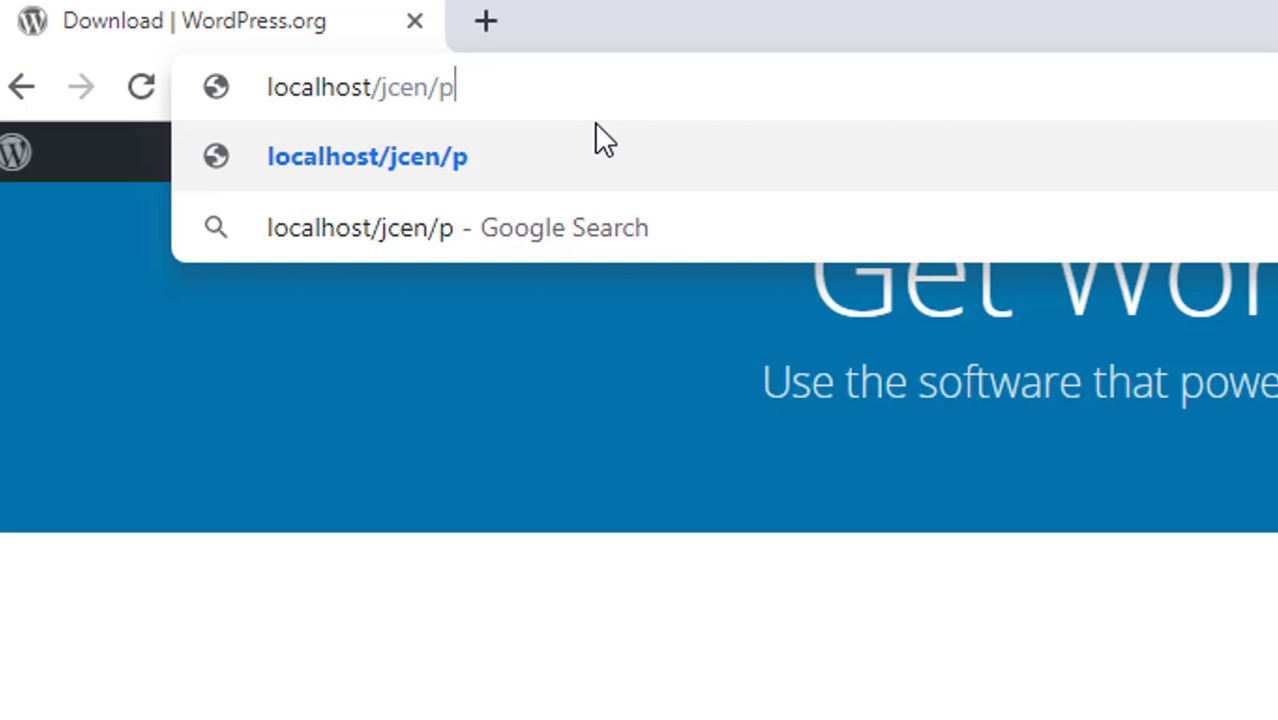
pyautogui.write('phpmyadmi')
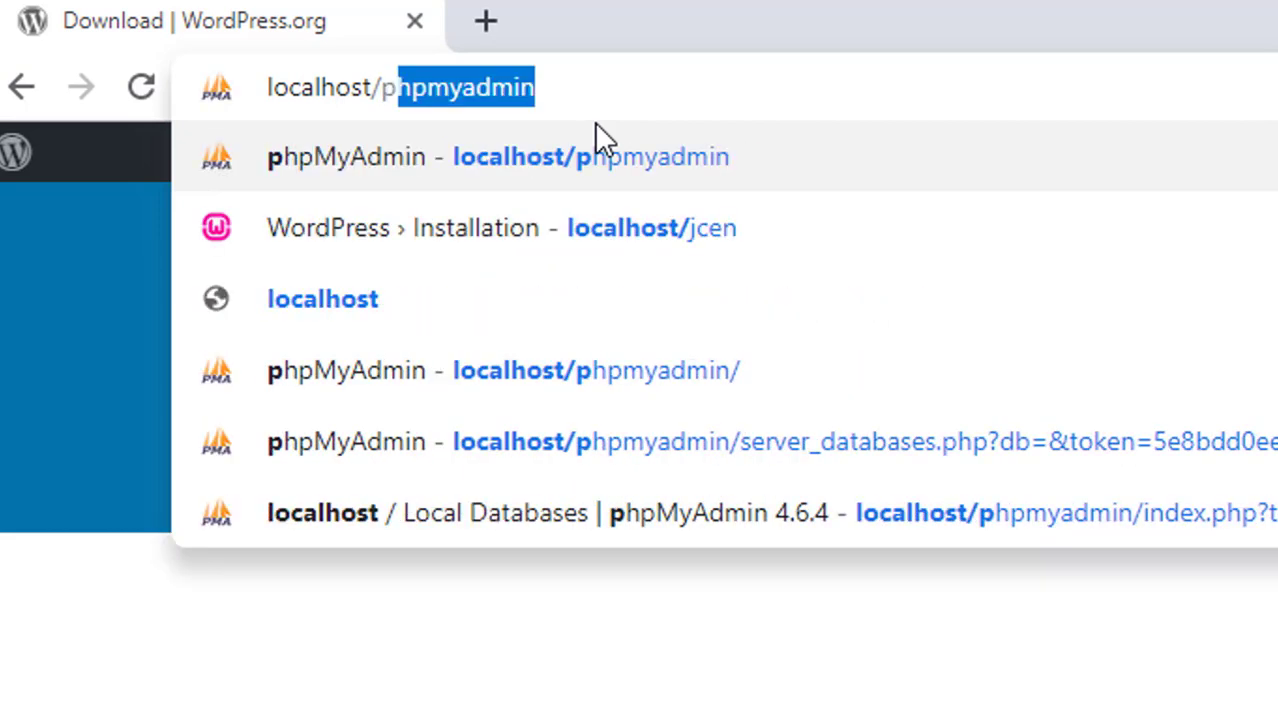
pyautogui.press('Return')
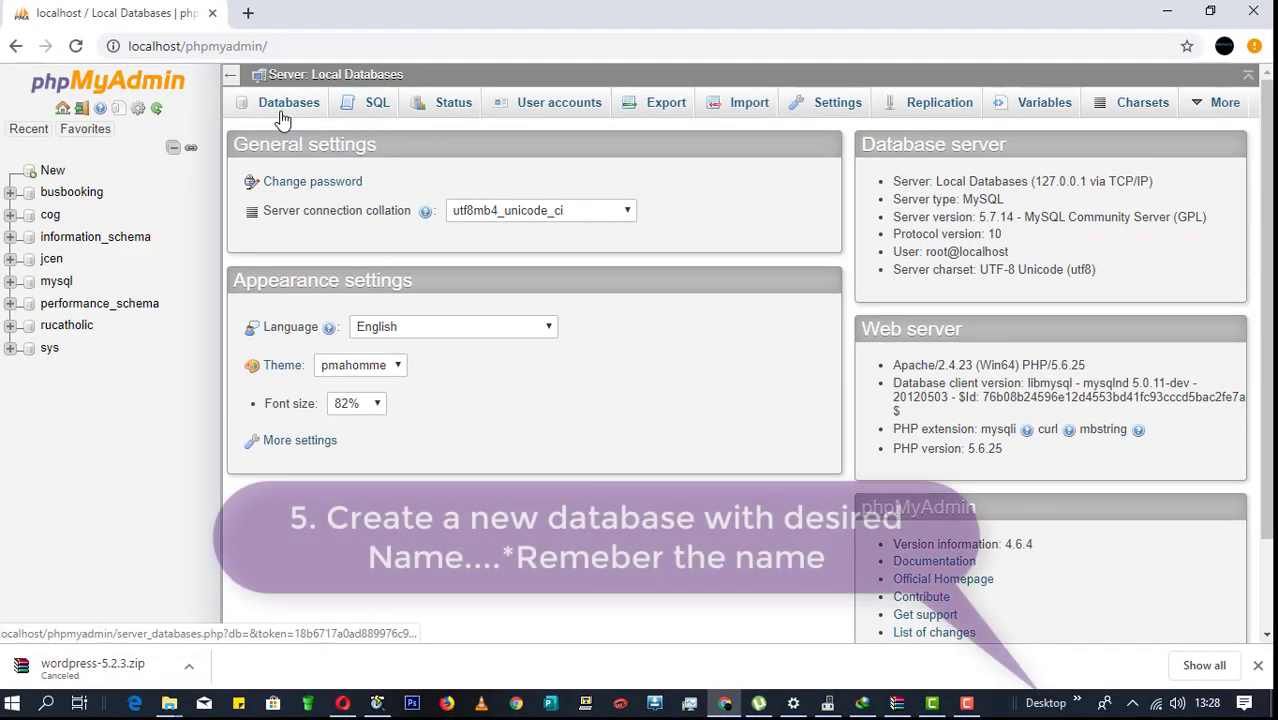
# Step: On the Databases tab, create a new database named techsmash
pyautogui.click(283, 118)
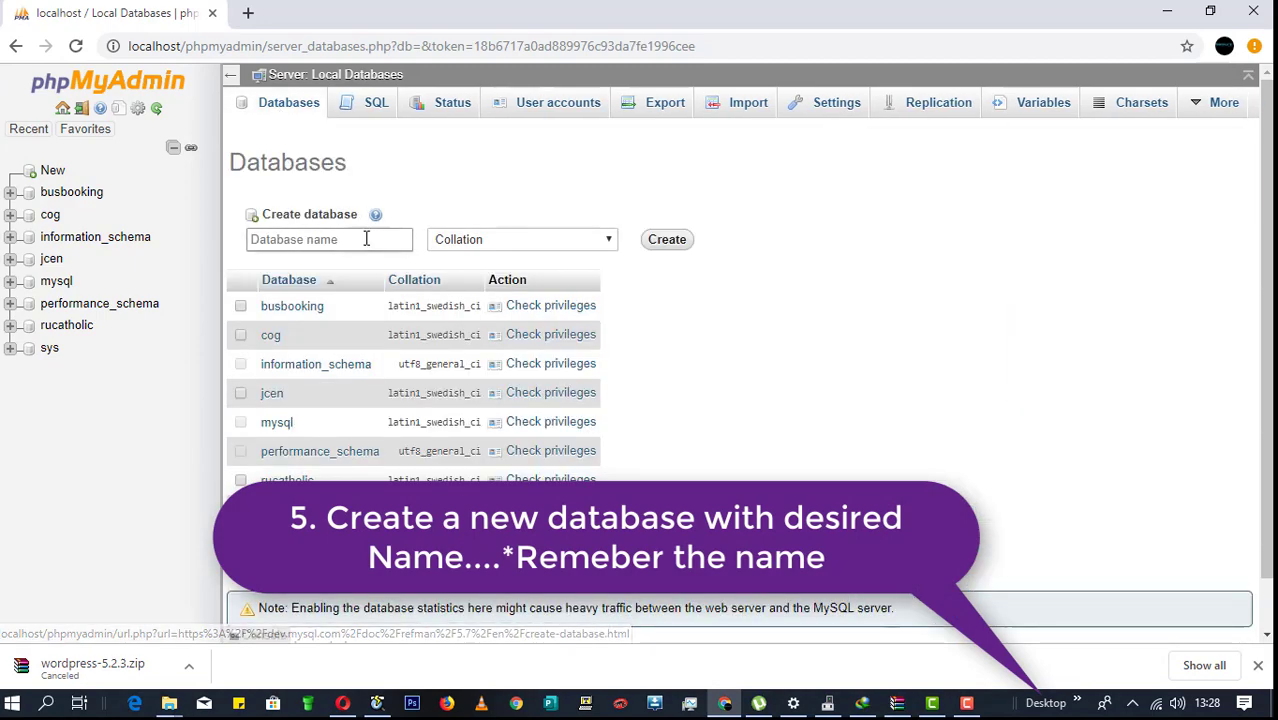
pyautogui.click(364, 239)
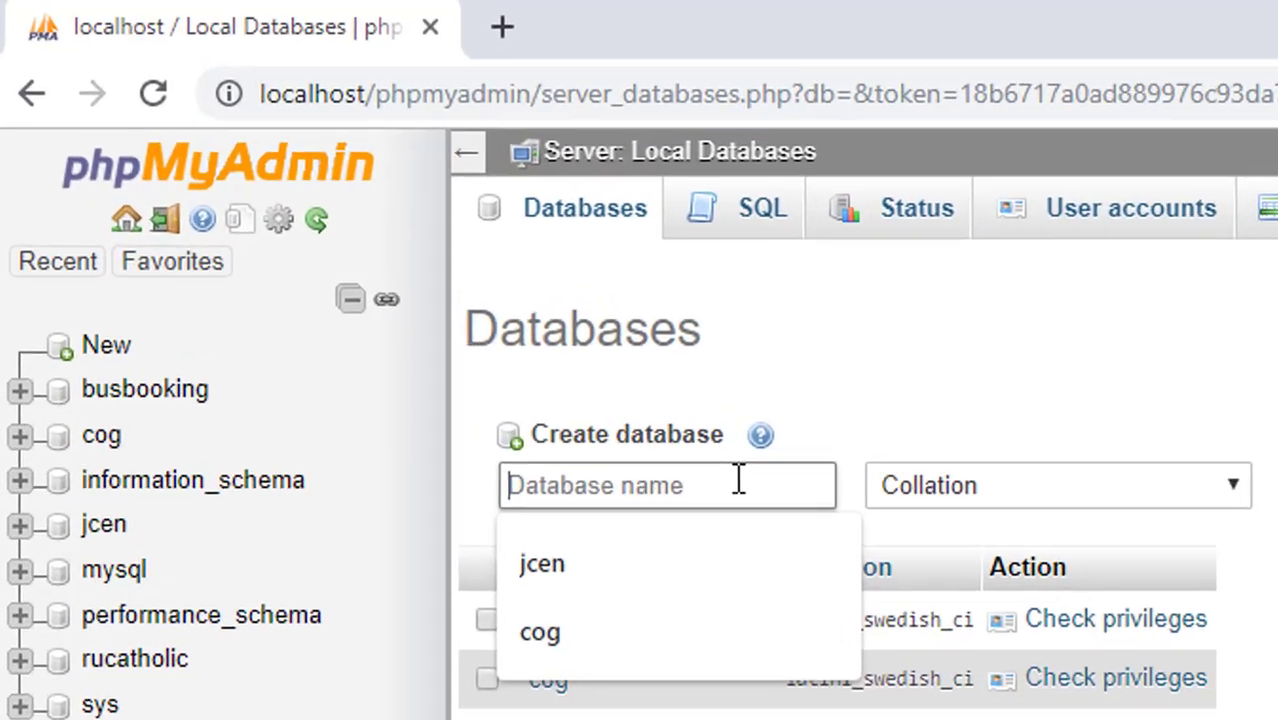
pyautogui.write('techsmash')
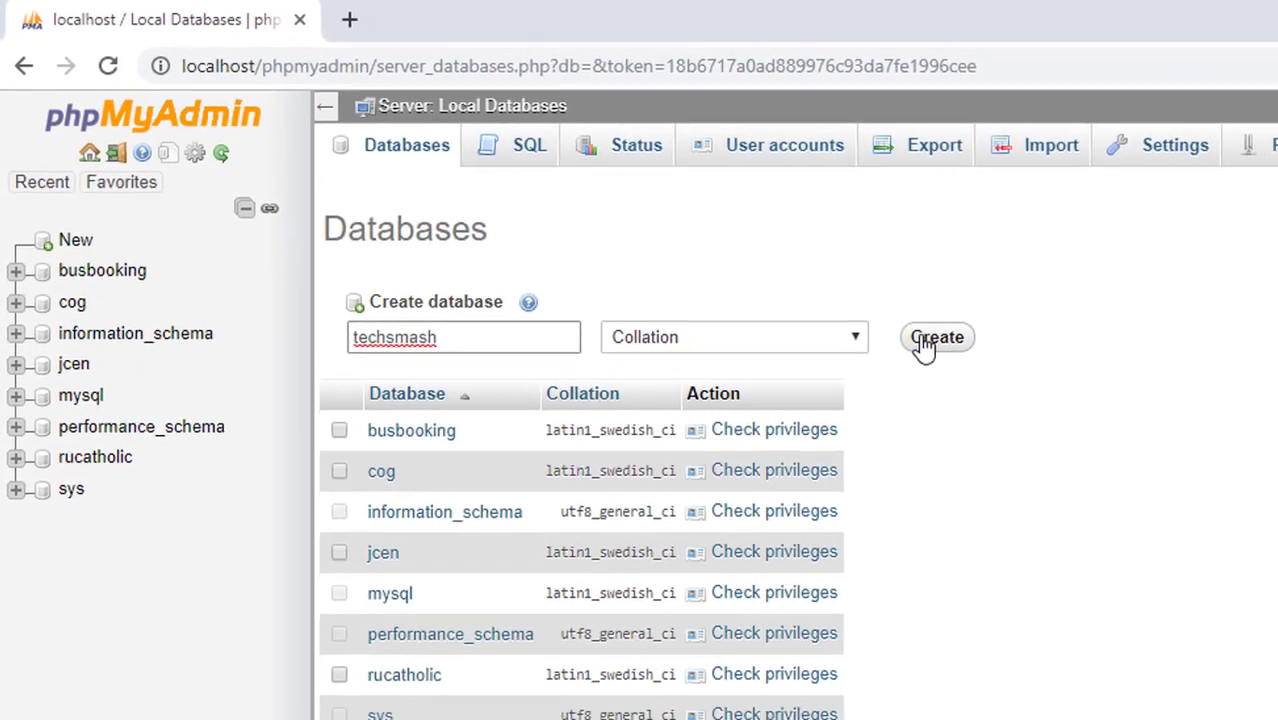
pyautogui.click(923, 343)
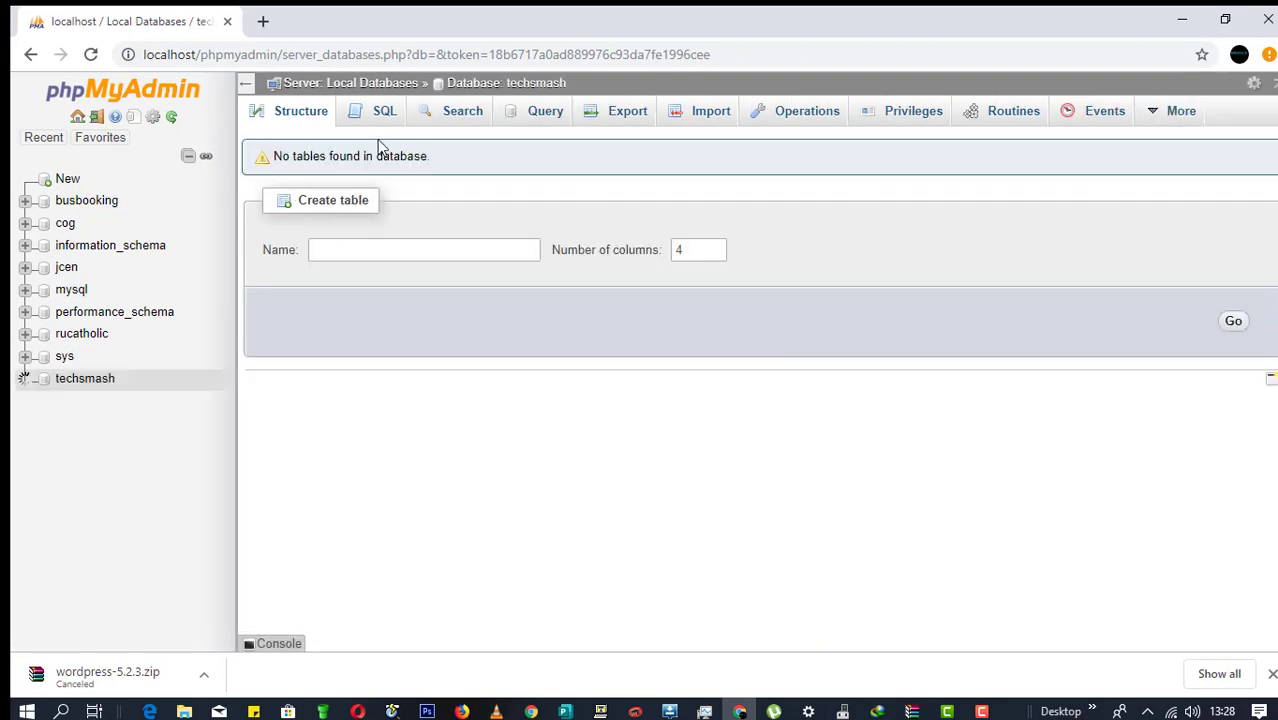
pyautogui.click(265, 20)
pyautogui.write('loca')
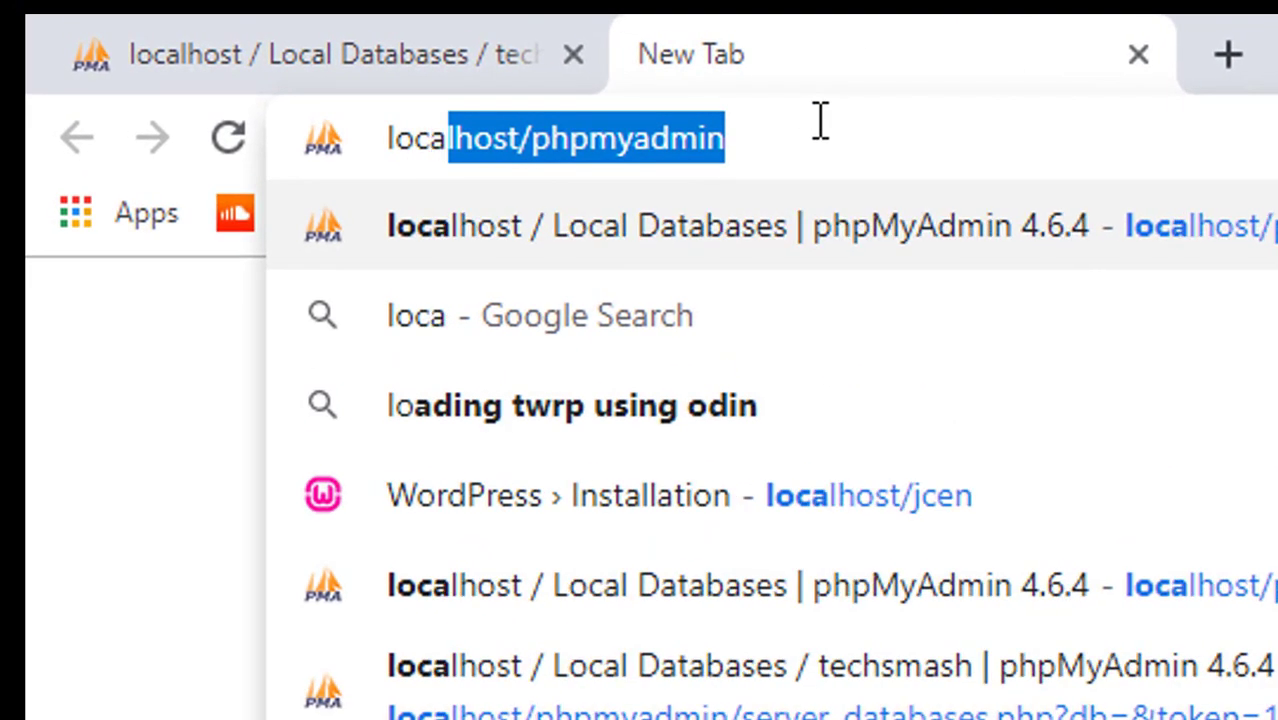
pyautogui.press('Right')
pyautogui.press('BackSpace')
pyautogui.press('BackSpace')
pyautogui.press('BackSpace')
pyautogui.press('BackSpace')
pyautogui.press('BackSpace')
pyautogui.press('BackSpace')
pyautogui.press('BackSpace')
pyautogui.press('BackSpace')
pyautogui.press('BackSpace')
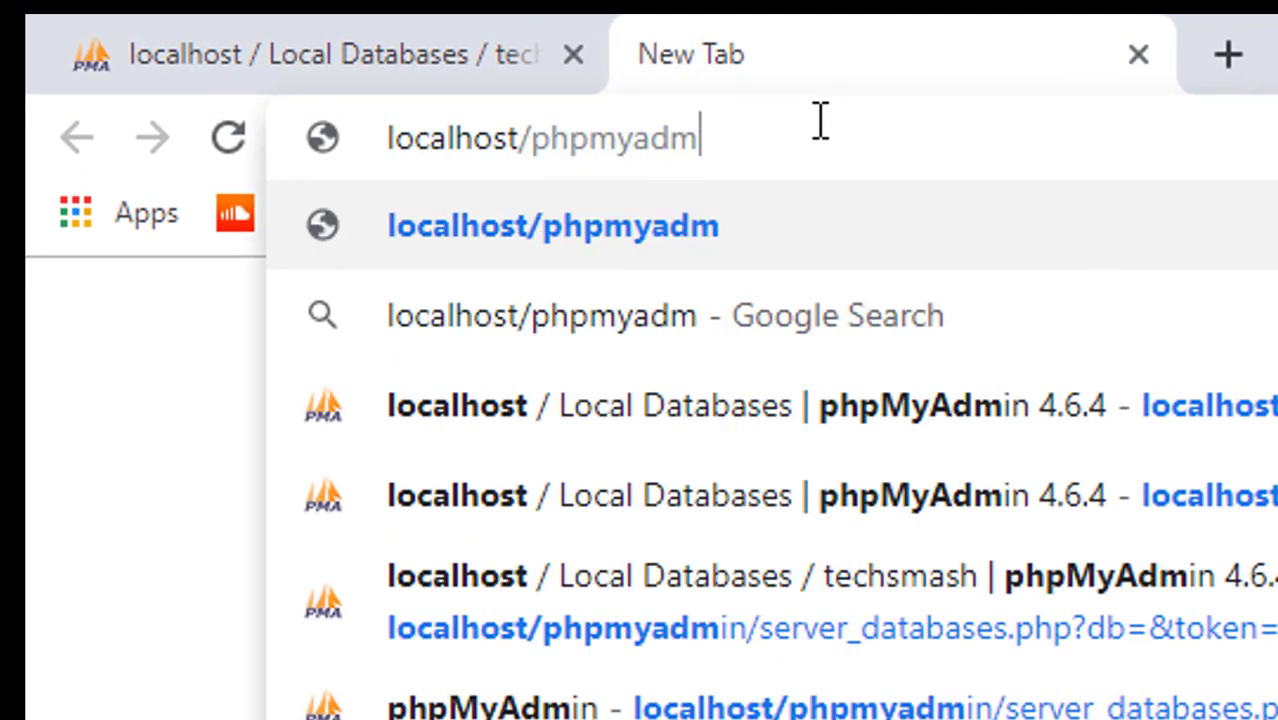
pyautogui.press('BackSpace')
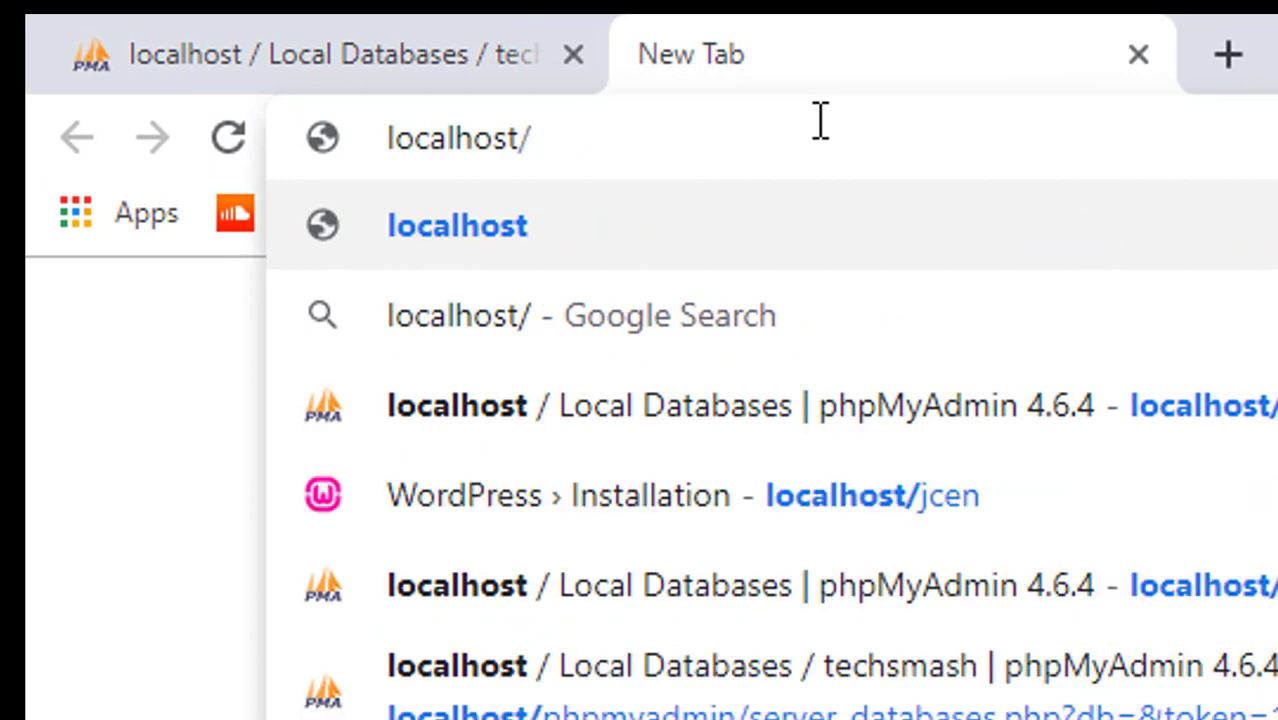
pyautogui.write('www.')
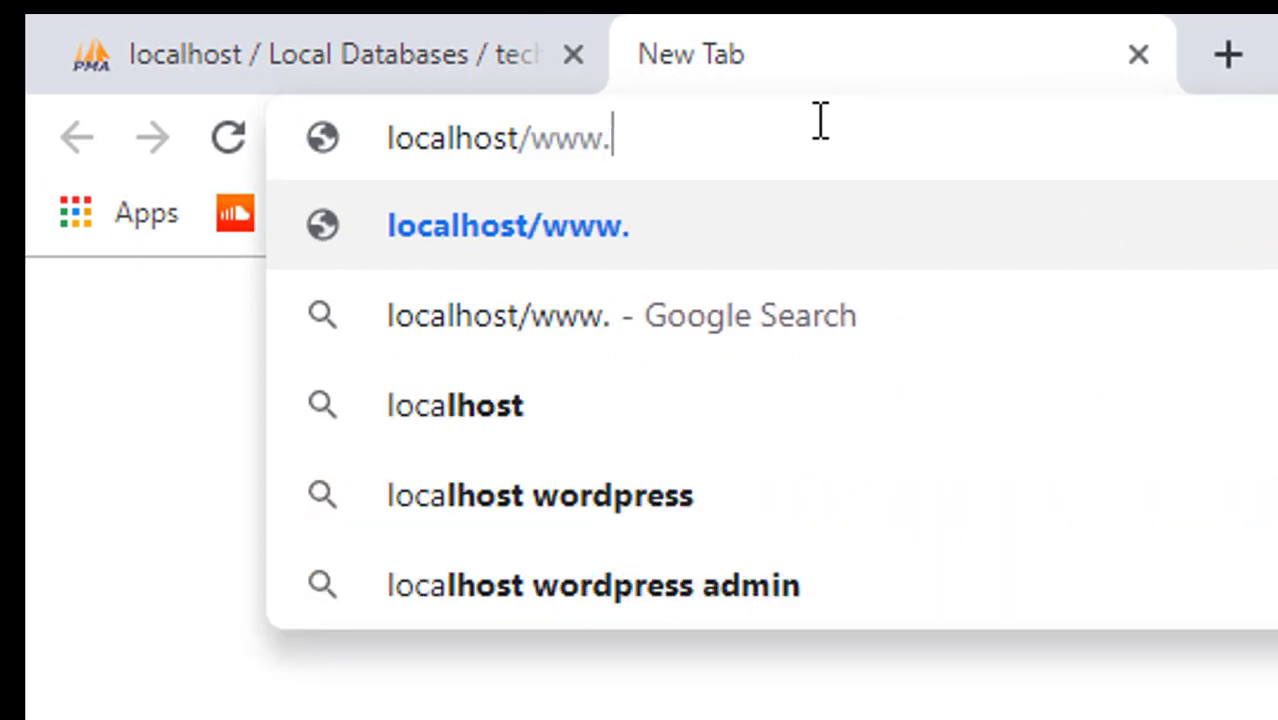
pyautogui.write('techsm')
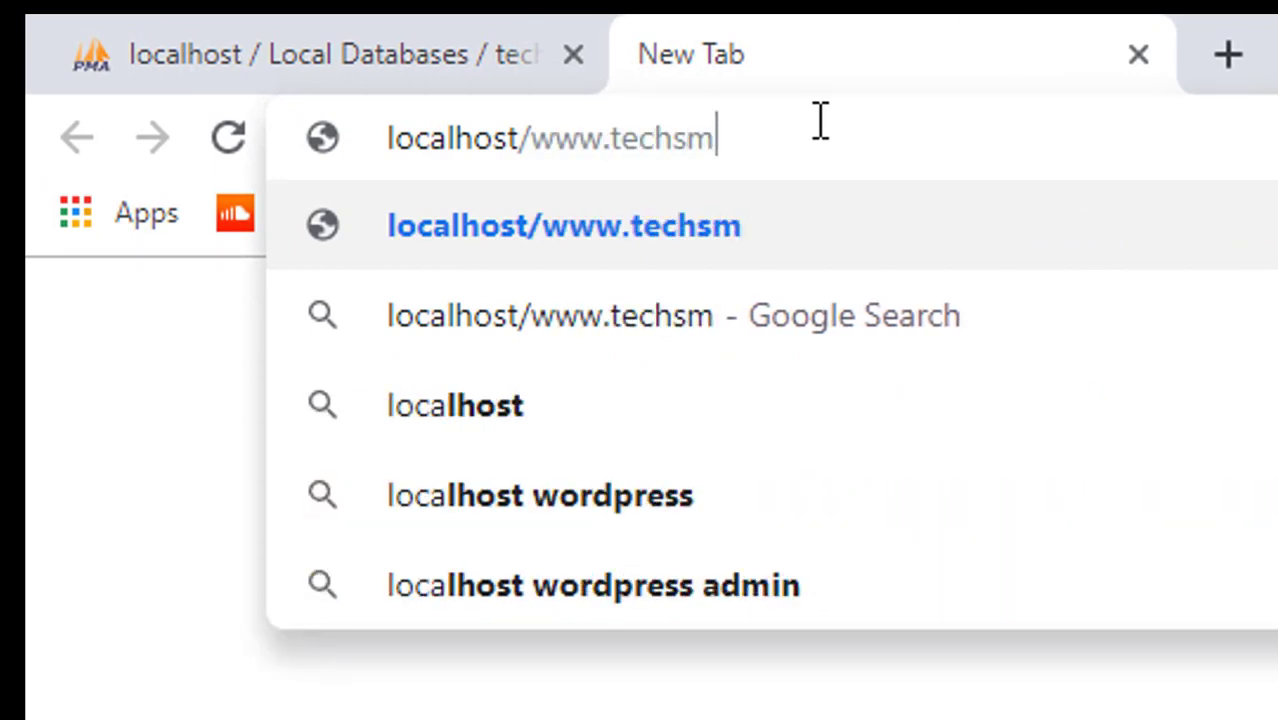
pyautogui.write('ash.com')
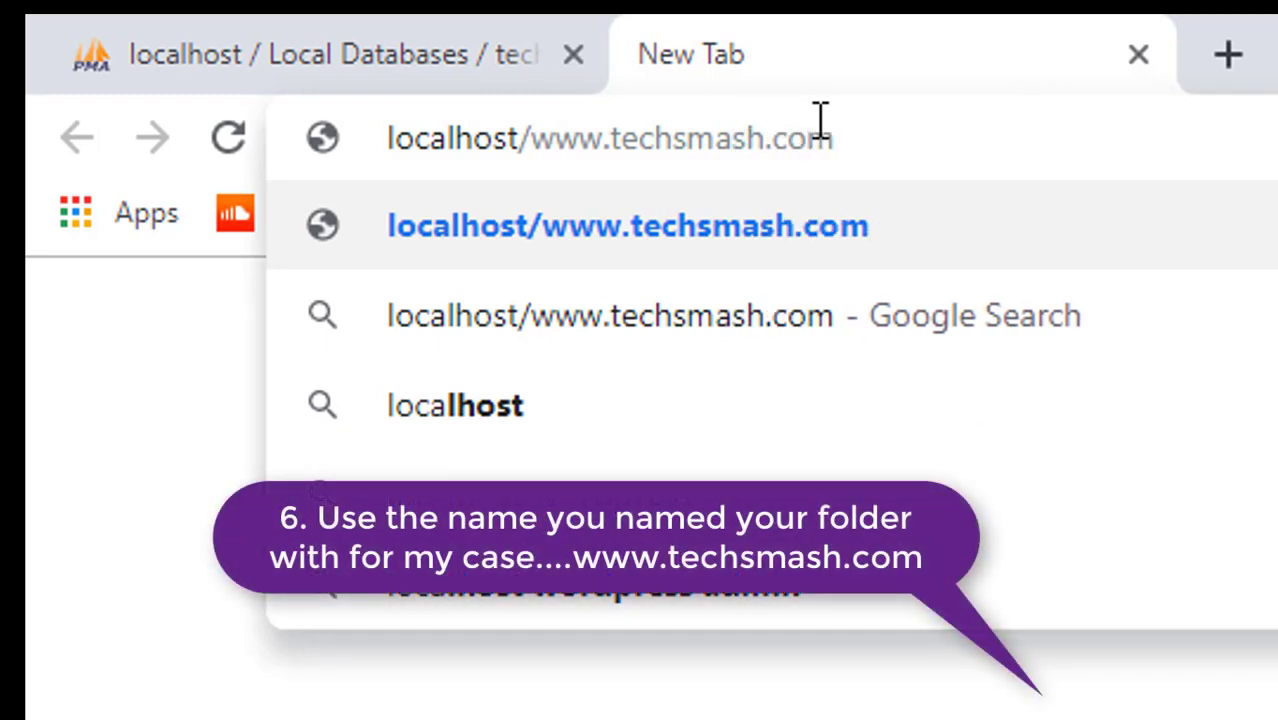
pyautogui.press('Return')
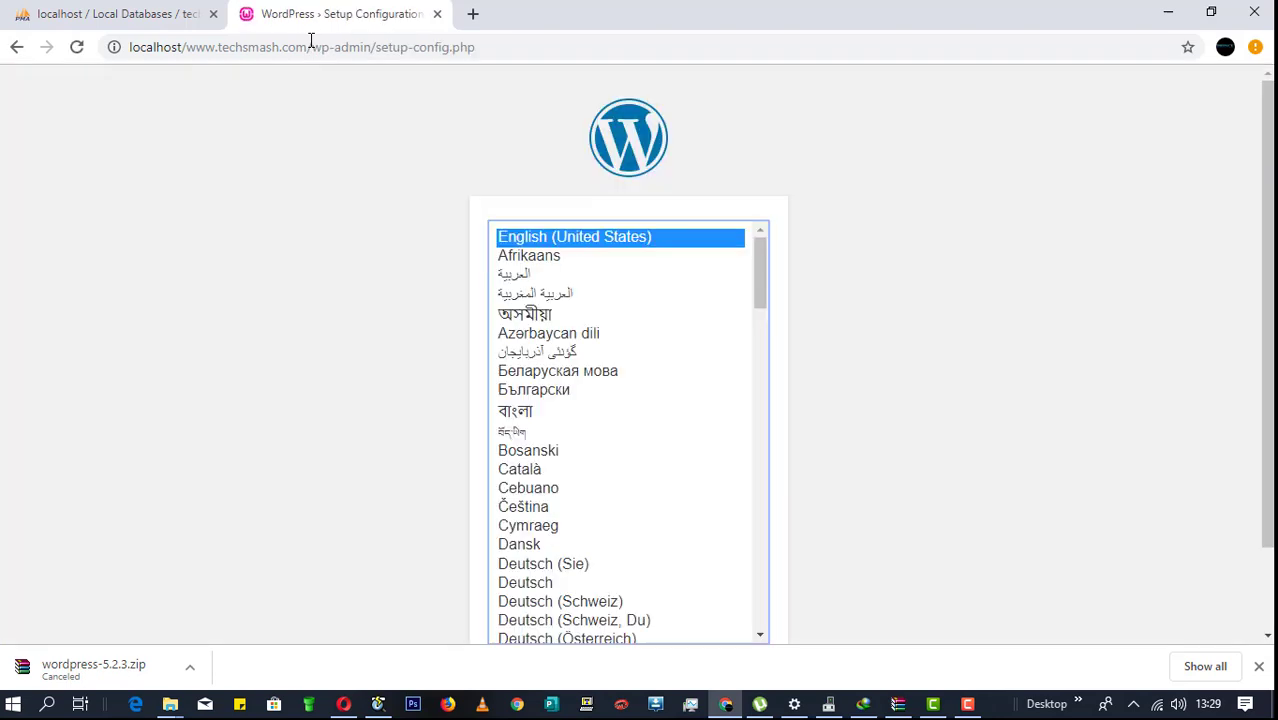
# Step: Continue setup in English (United States) to the database form, then check techsmash in phpMyAdmin
pyautogui.scroll(-2, 855, 455)
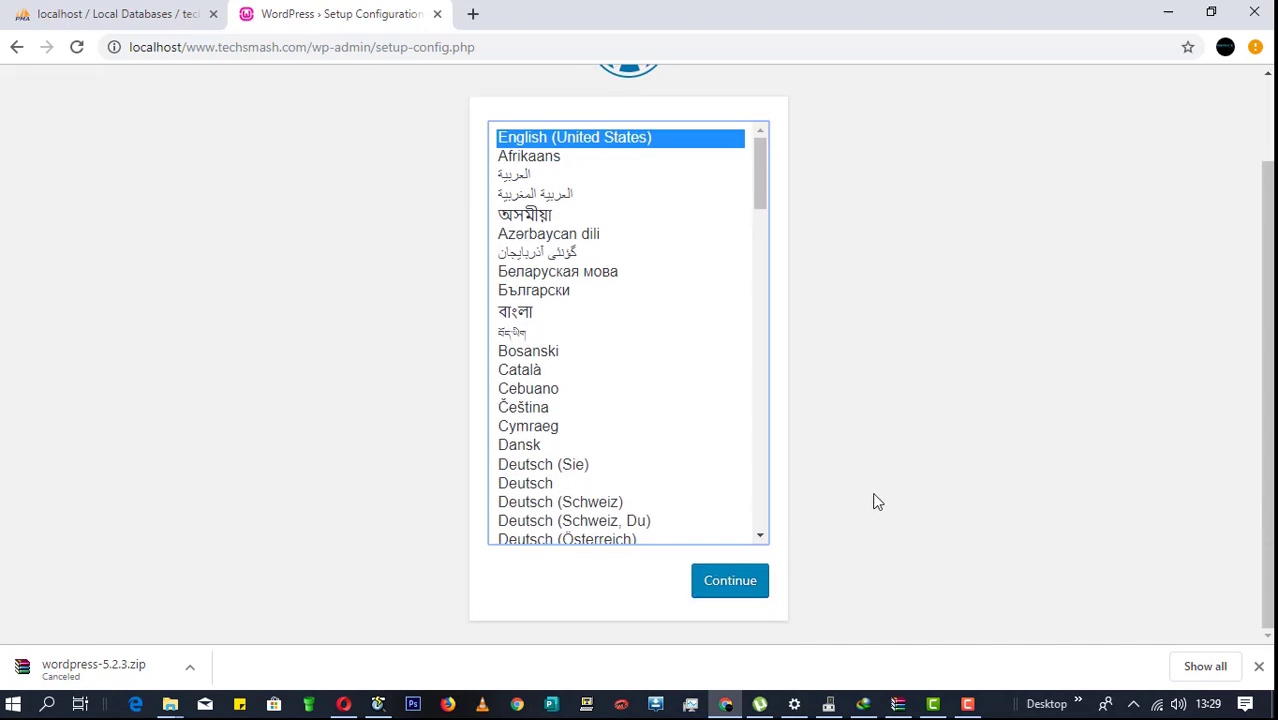
pyautogui.click(741, 597)
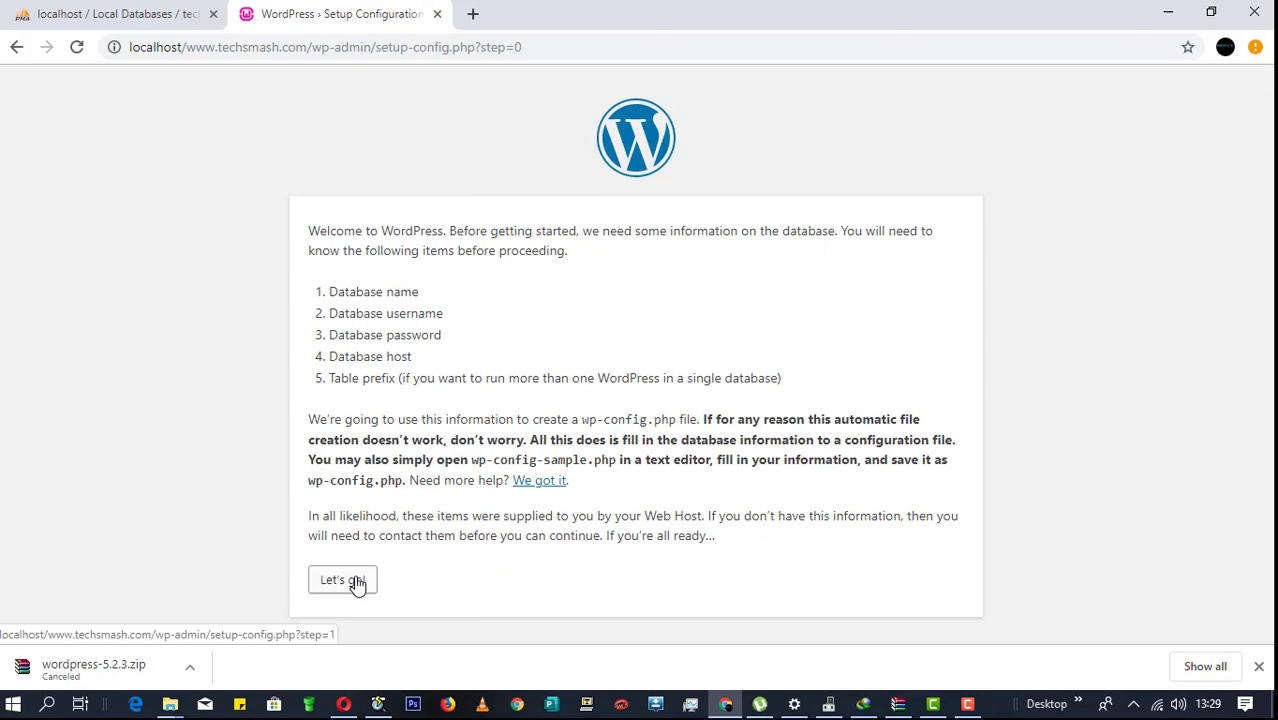
pyautogui.click(357, 582)
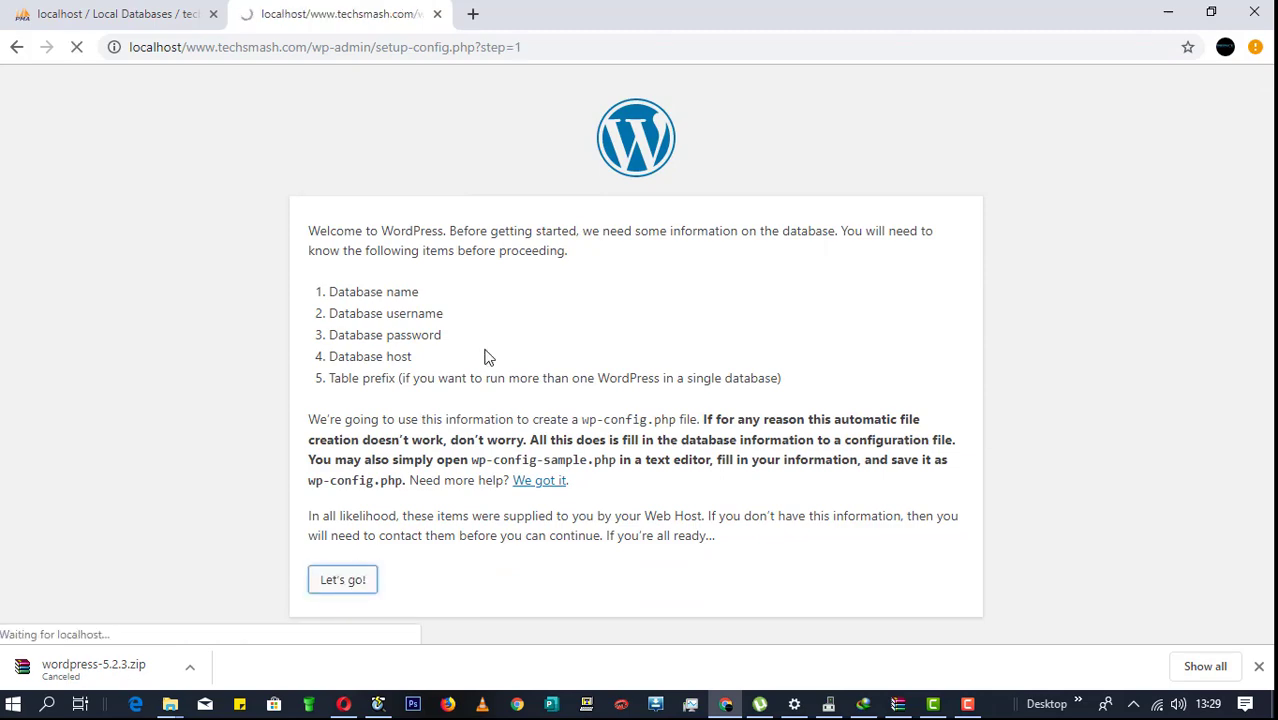
pyautogui.moveTo(555, 281); pyautogui.dragTo(428, 281)
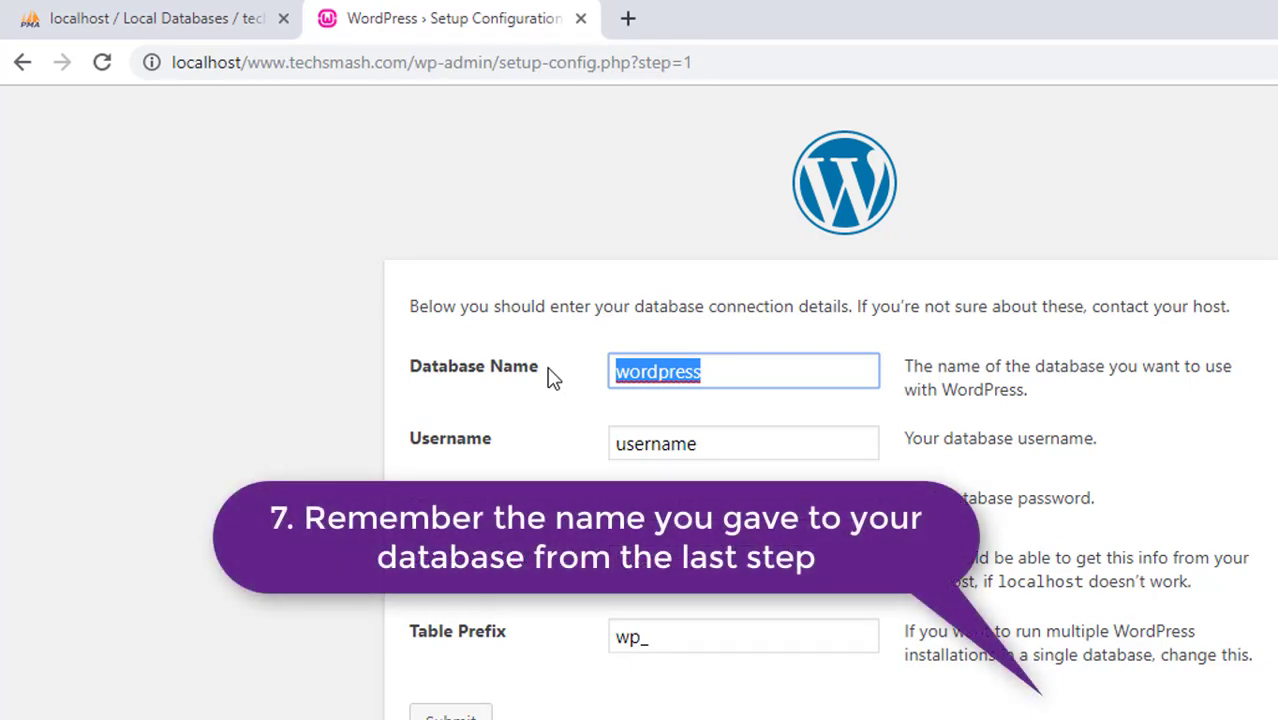
pyautogui.click(218, 10)
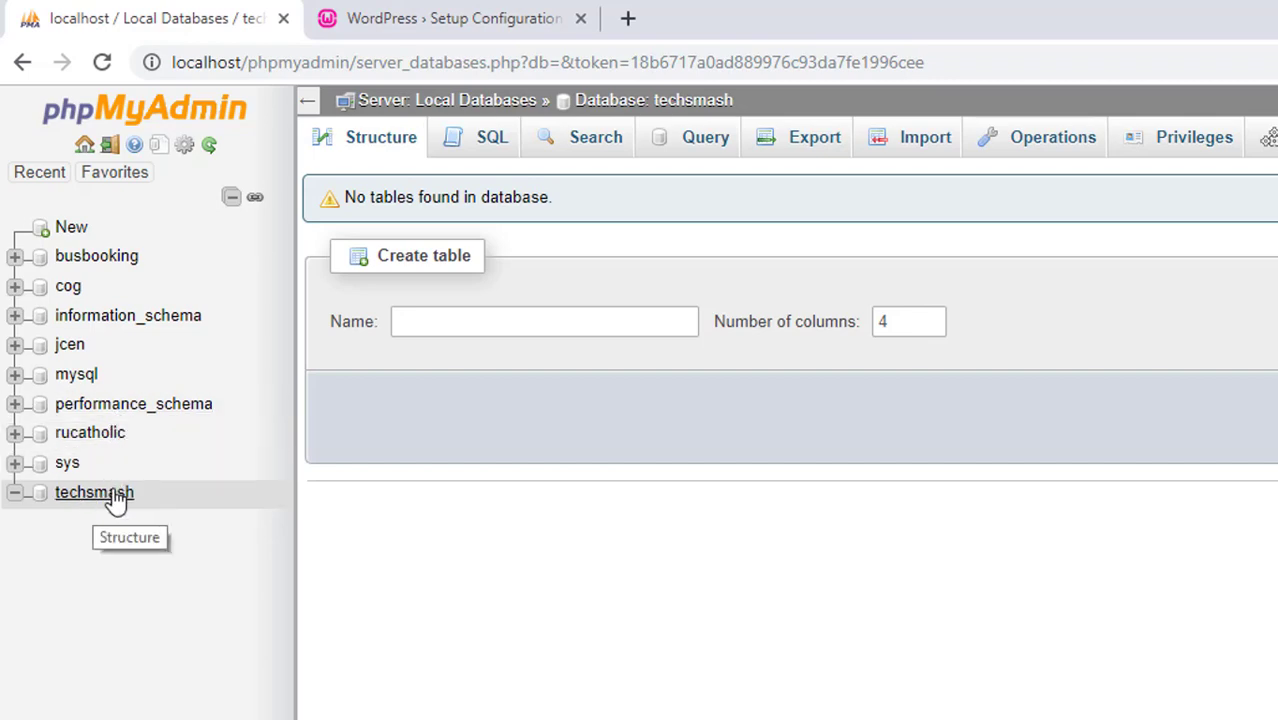
# Step: Enter database techsmash, user root and an empty password, submit, and run the installation
pyautogui.click(395, 14)
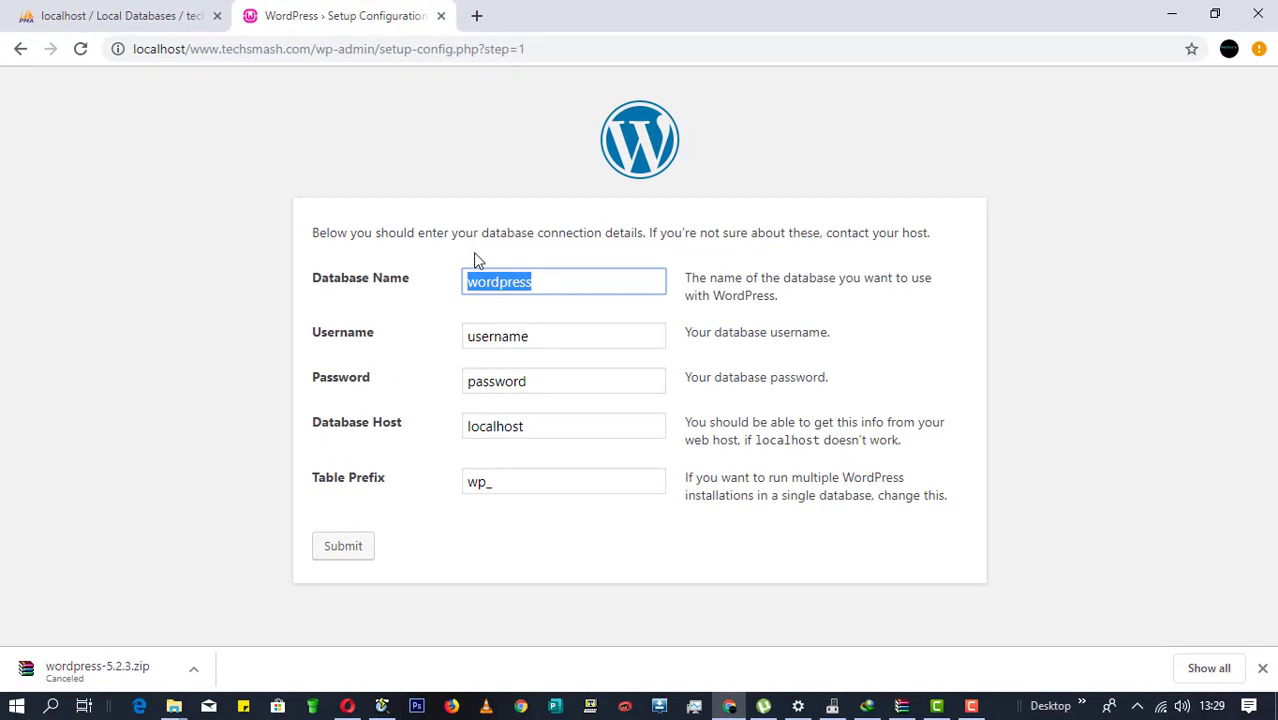
pyautogui.write('techsmash')
pyautogui.press('Tab')
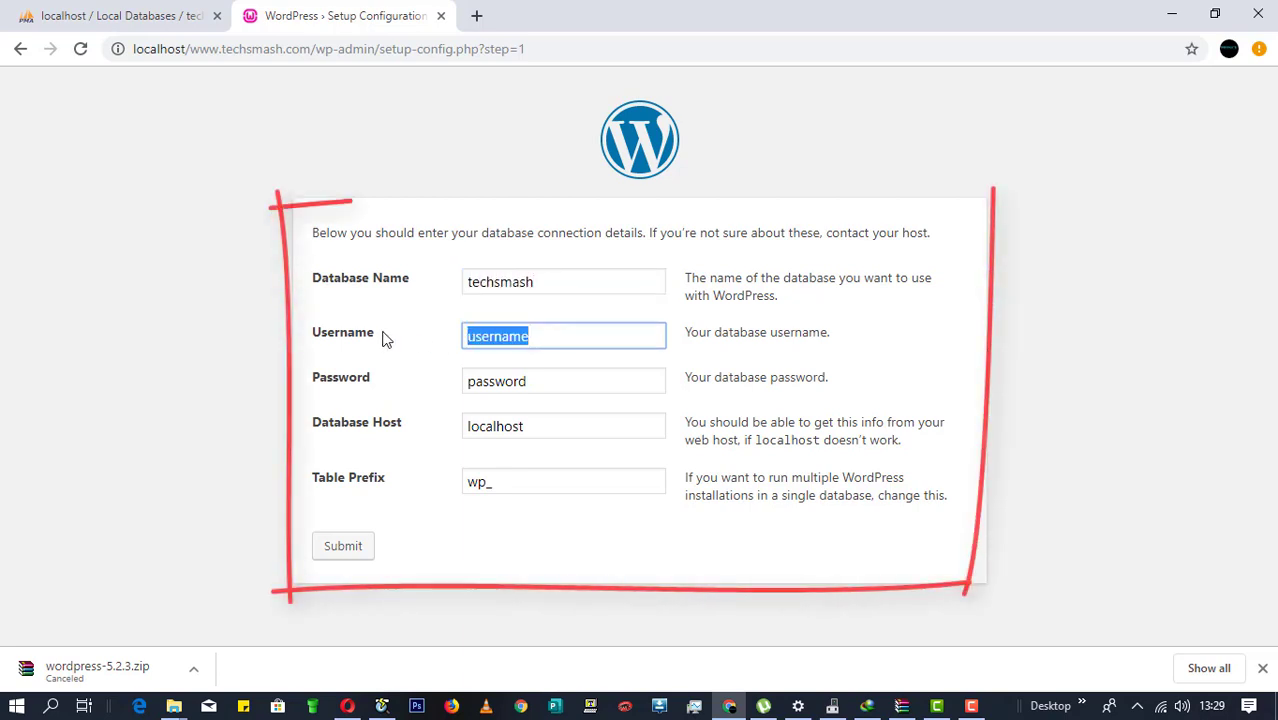
pyautogui.write('root')
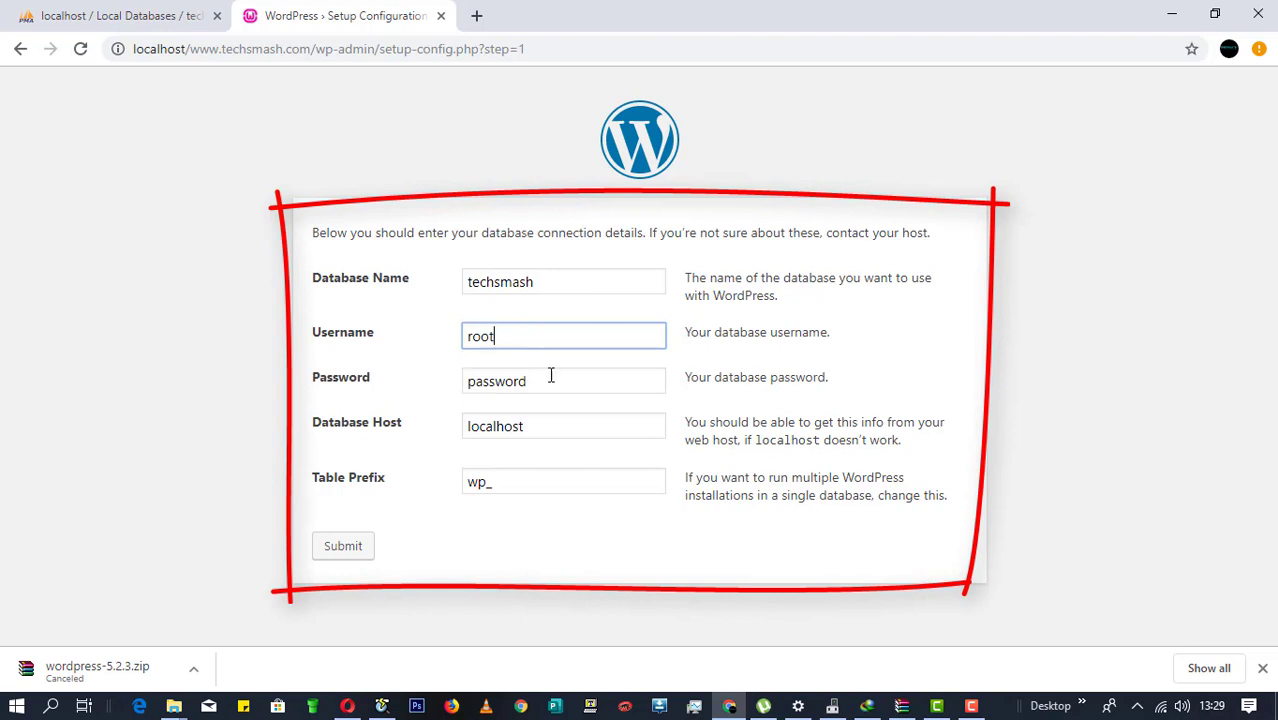
pyautogui.press('Tab')
pyautogui.press('BackSpace')
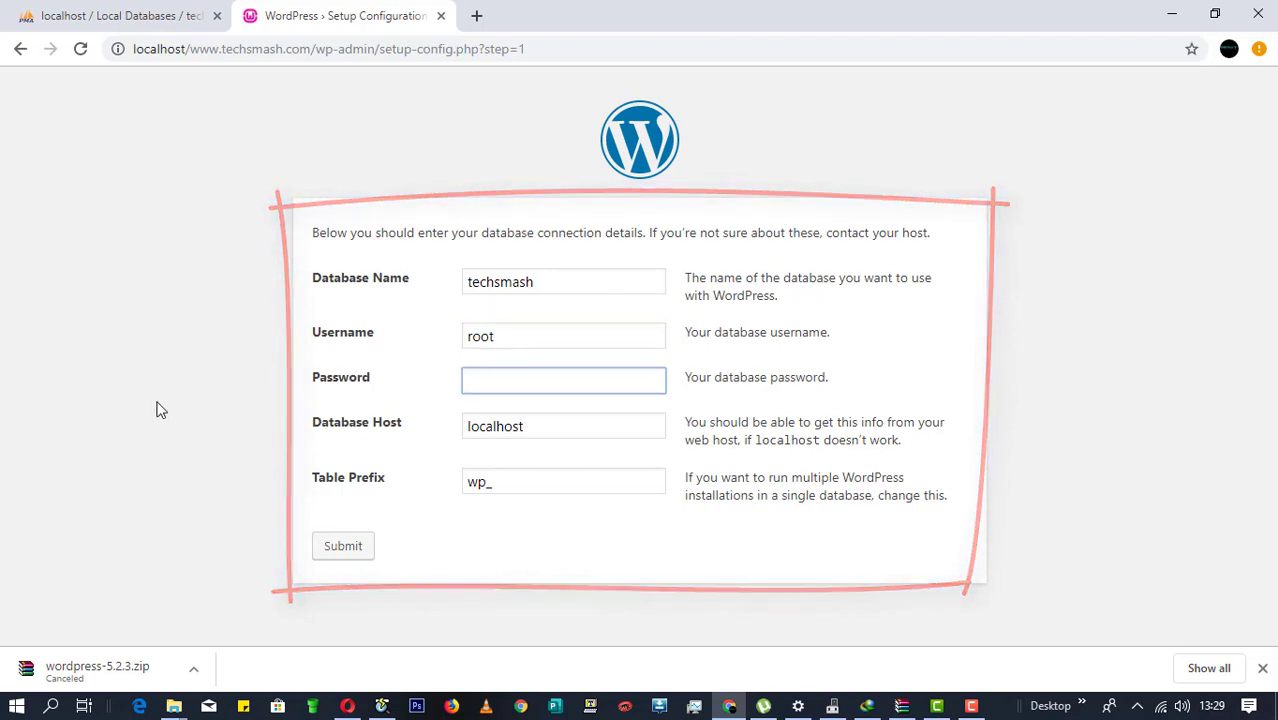
pyautogui.click(341, 547)
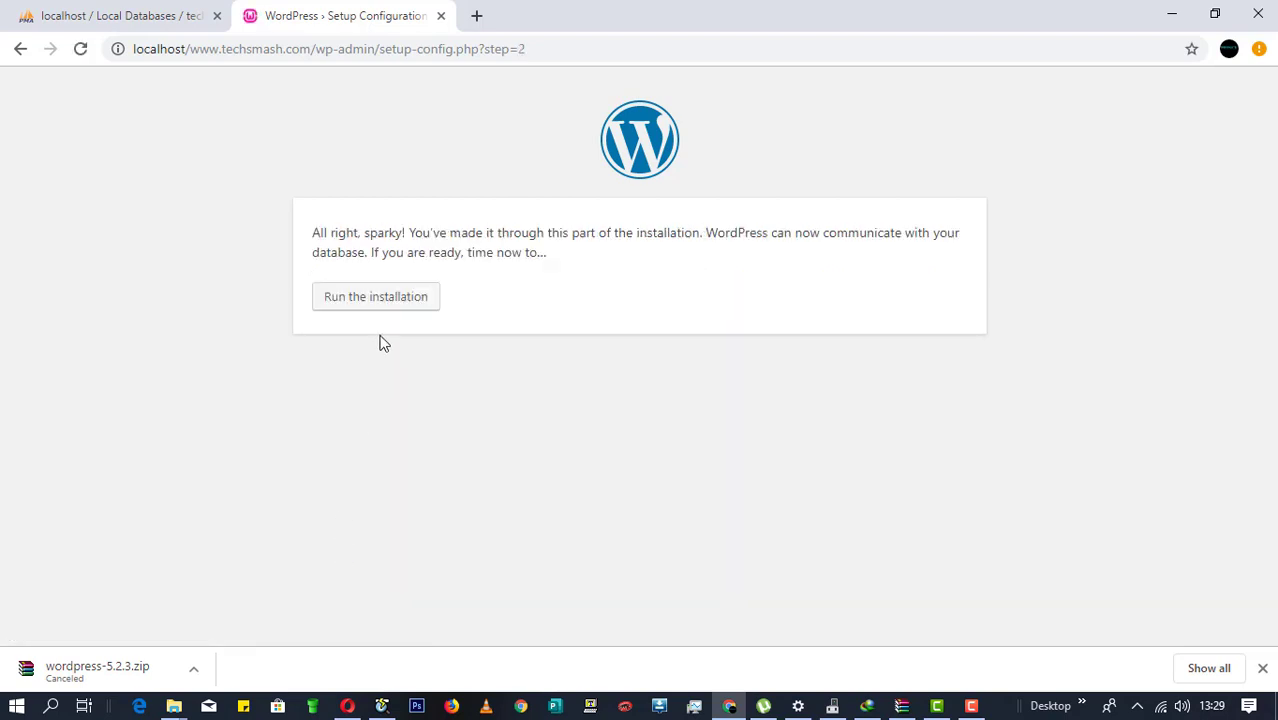
pyautogui.click(380, 306)
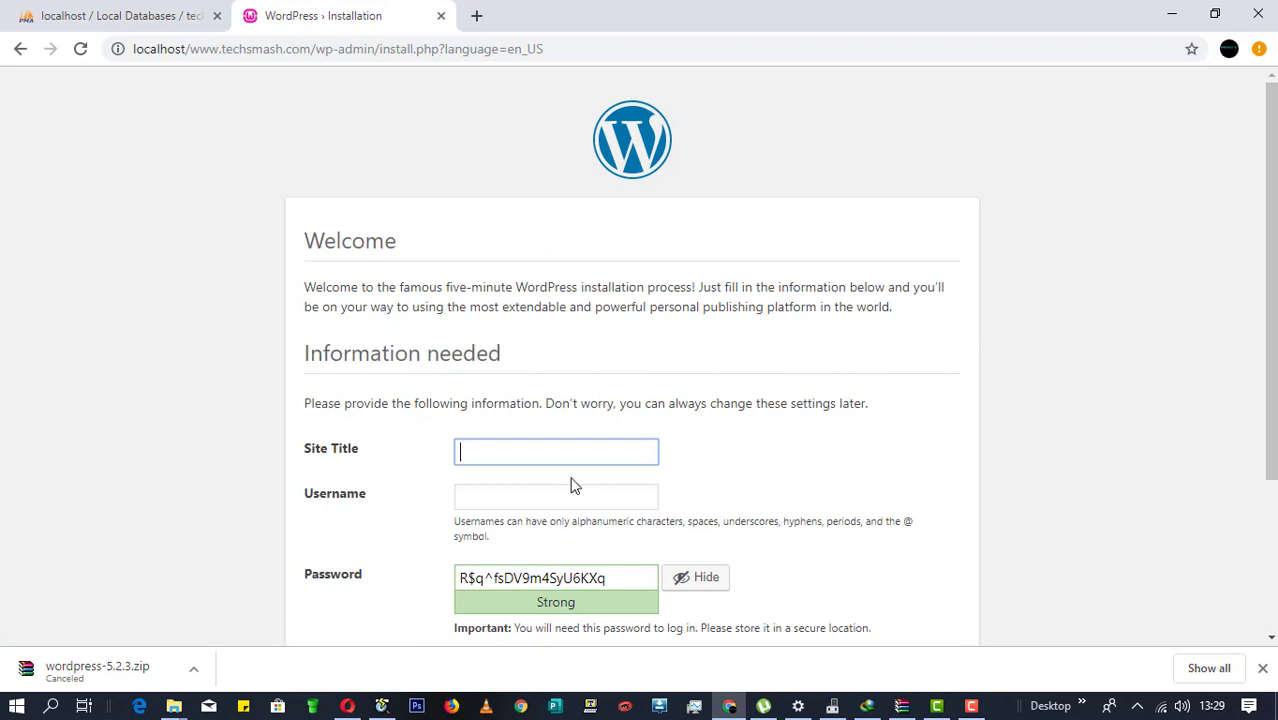
# Step: Enter TECHSMASH EMPIRE as the site title and admin as the username
pyautogui.scroll(-2, 575, 485)
pyautogui.click(485, 234)
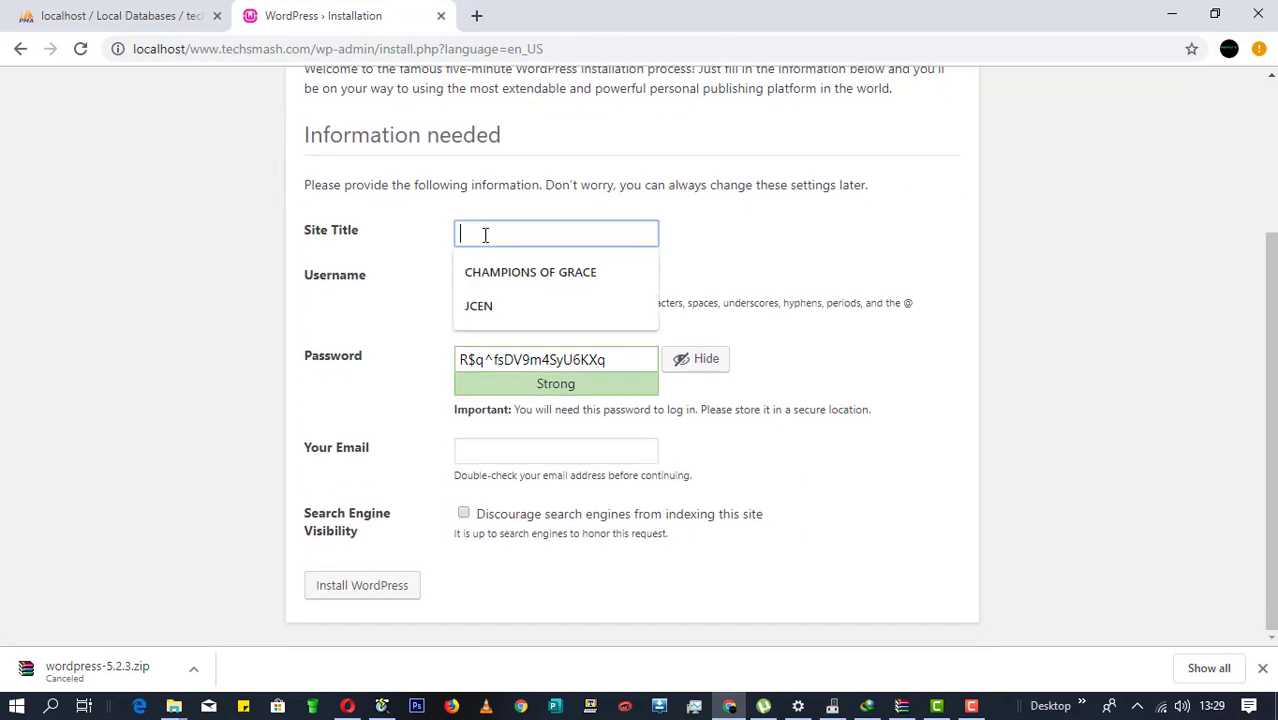
pyautogui.write('tec')
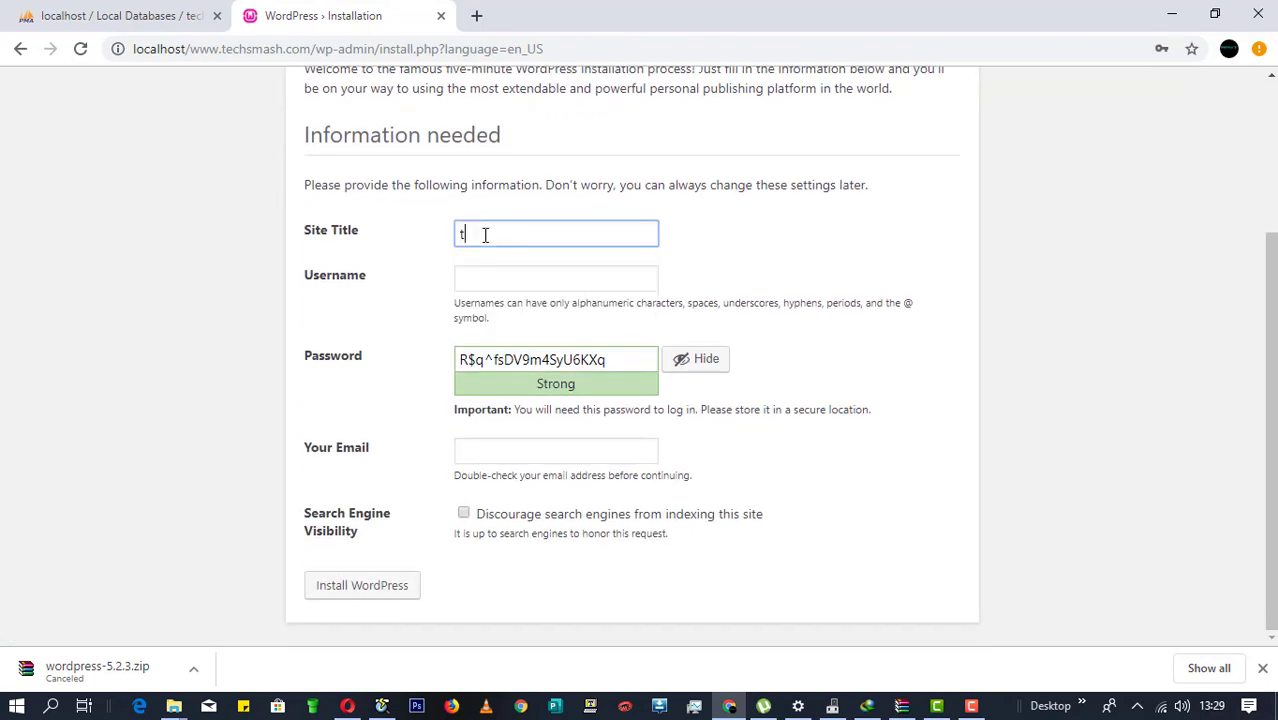
pyautogui.press('BackSpace')
pyautogui.press('BackSpace')
pyautogui.write('TECHSMASH EMPIRE')
pyautogui.click(549, 277)
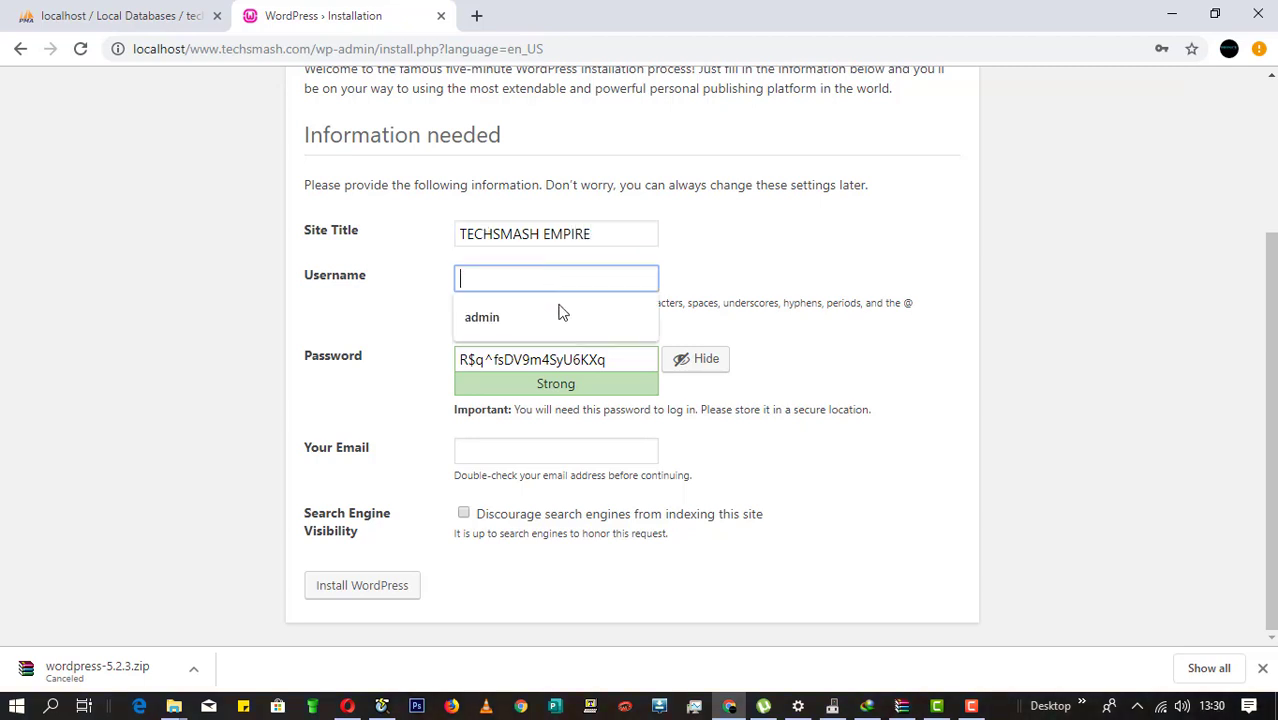
pyautogui.press('Escape')
pyautogui.click(577, 336)
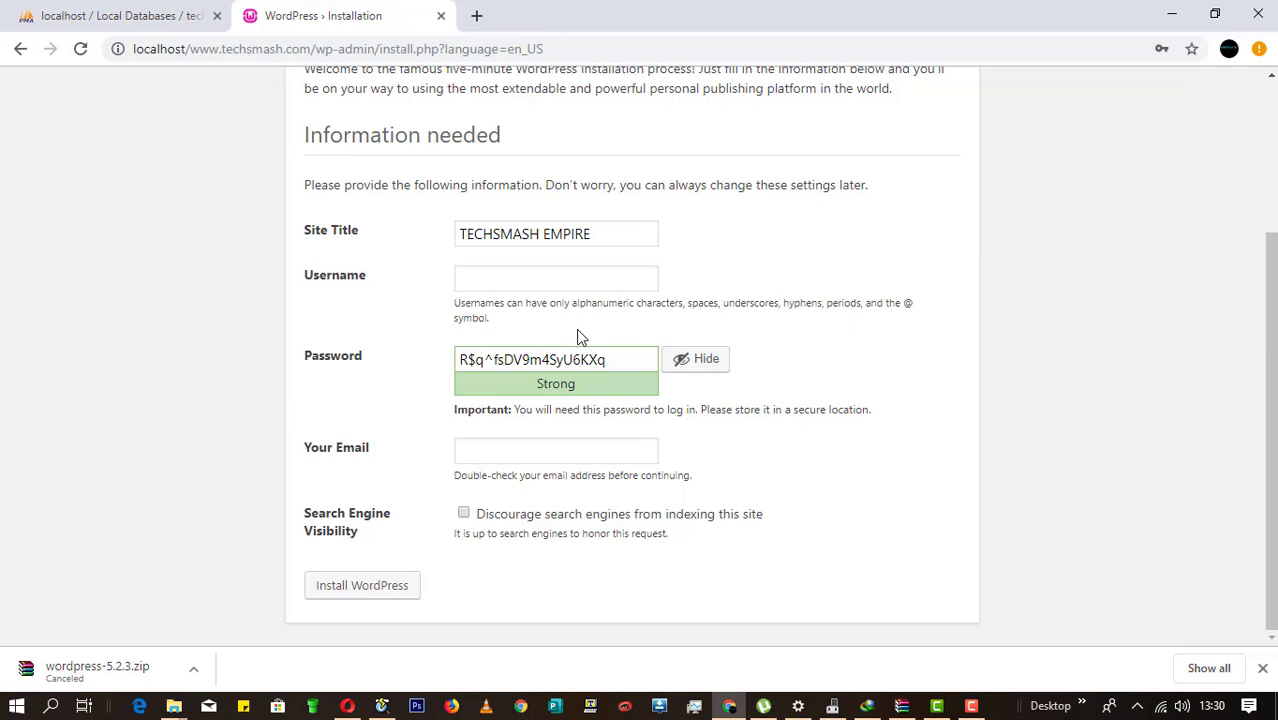
pyautogui.click(557, 281)
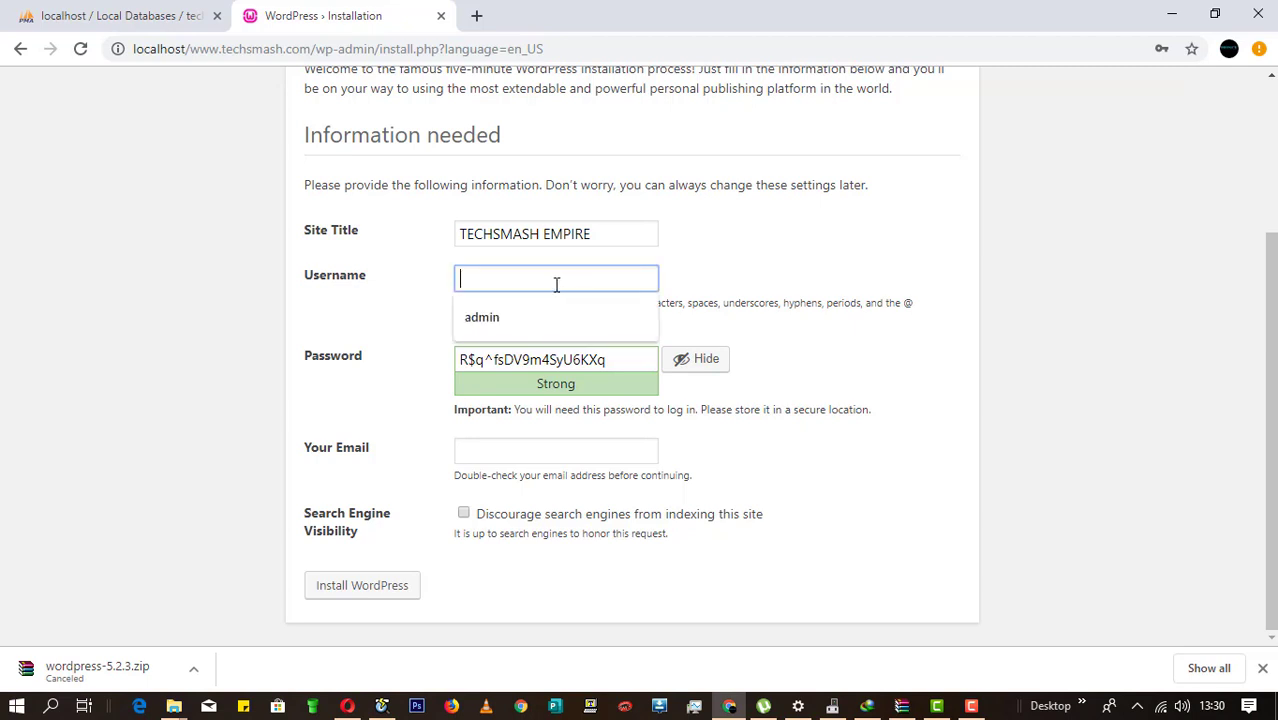
pyautogui.write('AD')
pyautogui.press('BackSpace')
pyautogui.press('BackSpace')
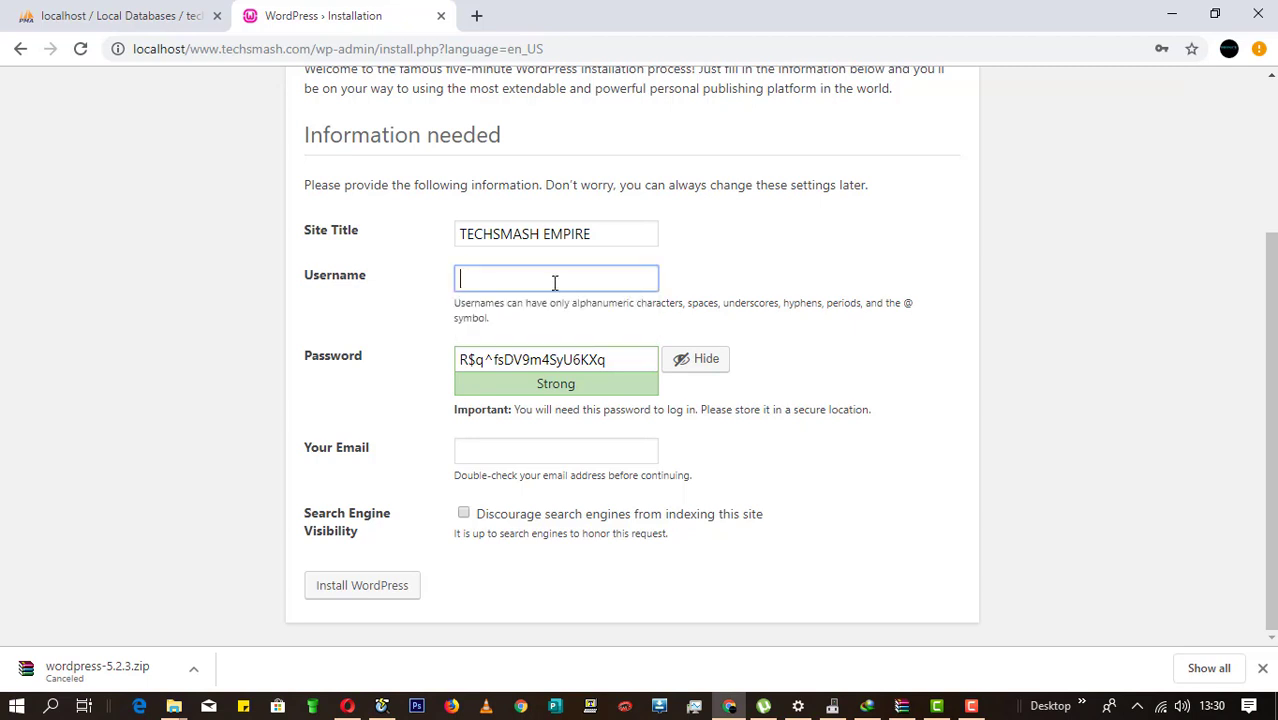
pyautogui.write('admin')
# Step: Replace the generated password with a custom one, add the owner's e-mail, and install WordPress
pyautogui.tripleClick(642, 356)
pyautogui.press('BackSpace')
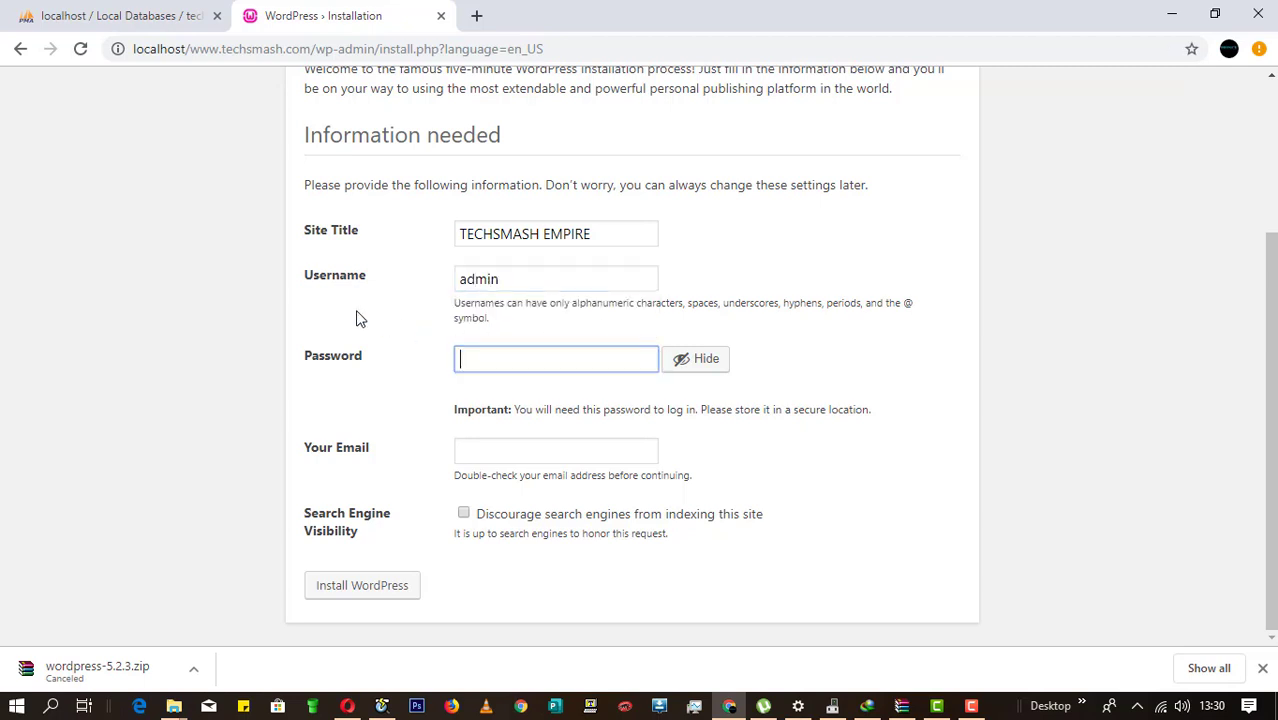
pyautogui.click(670, 363)
pyautogui.write('1234')
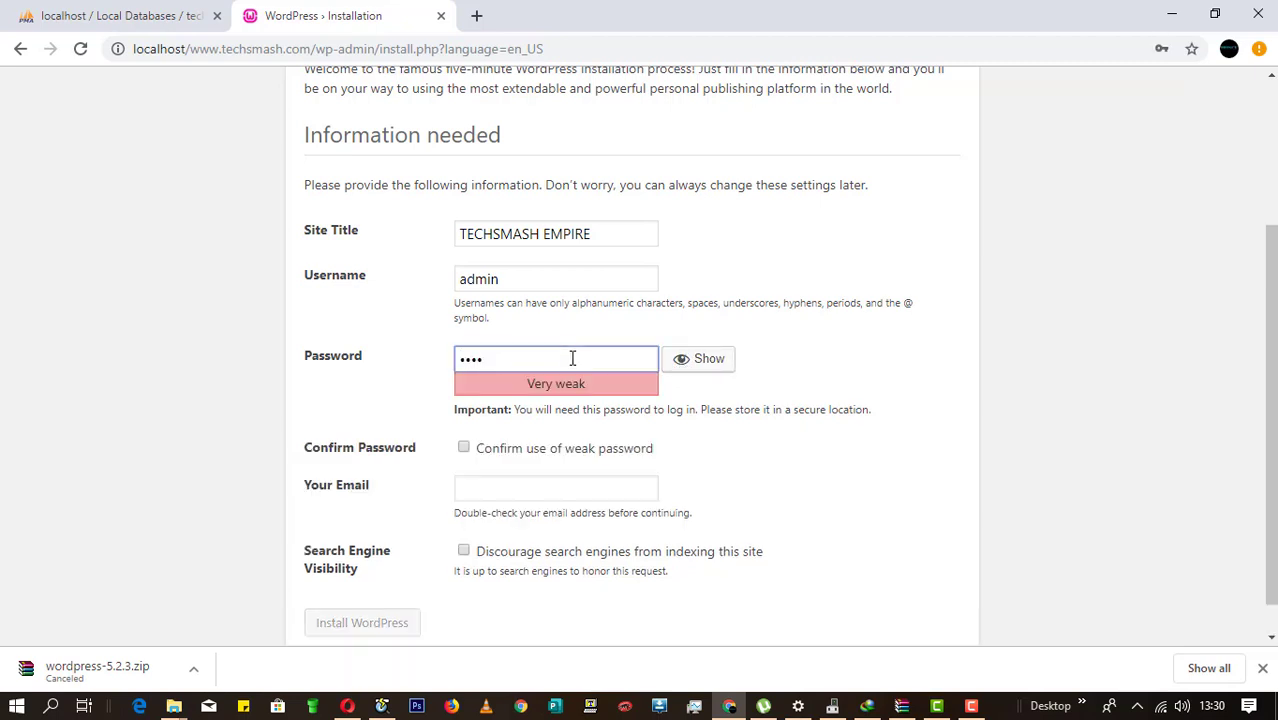
pyautogui.write('5678910')
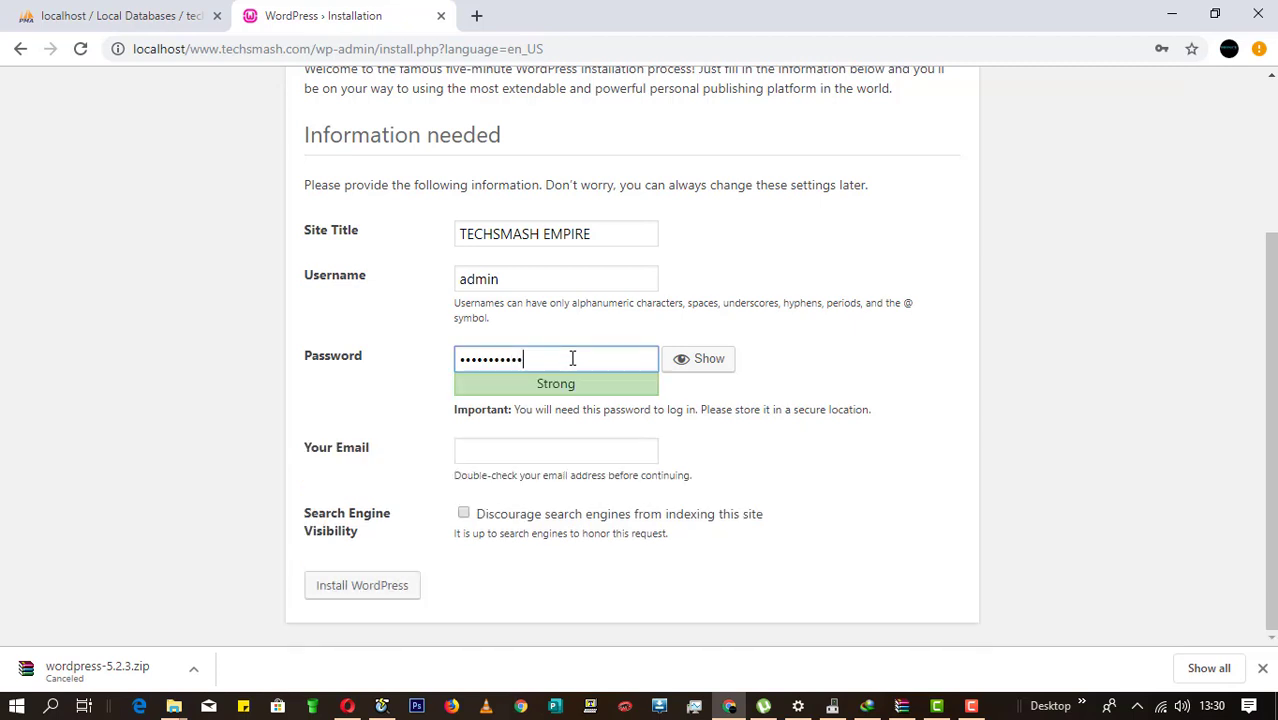
pyautogui.write('111')
pyautogui.click(571, 450)
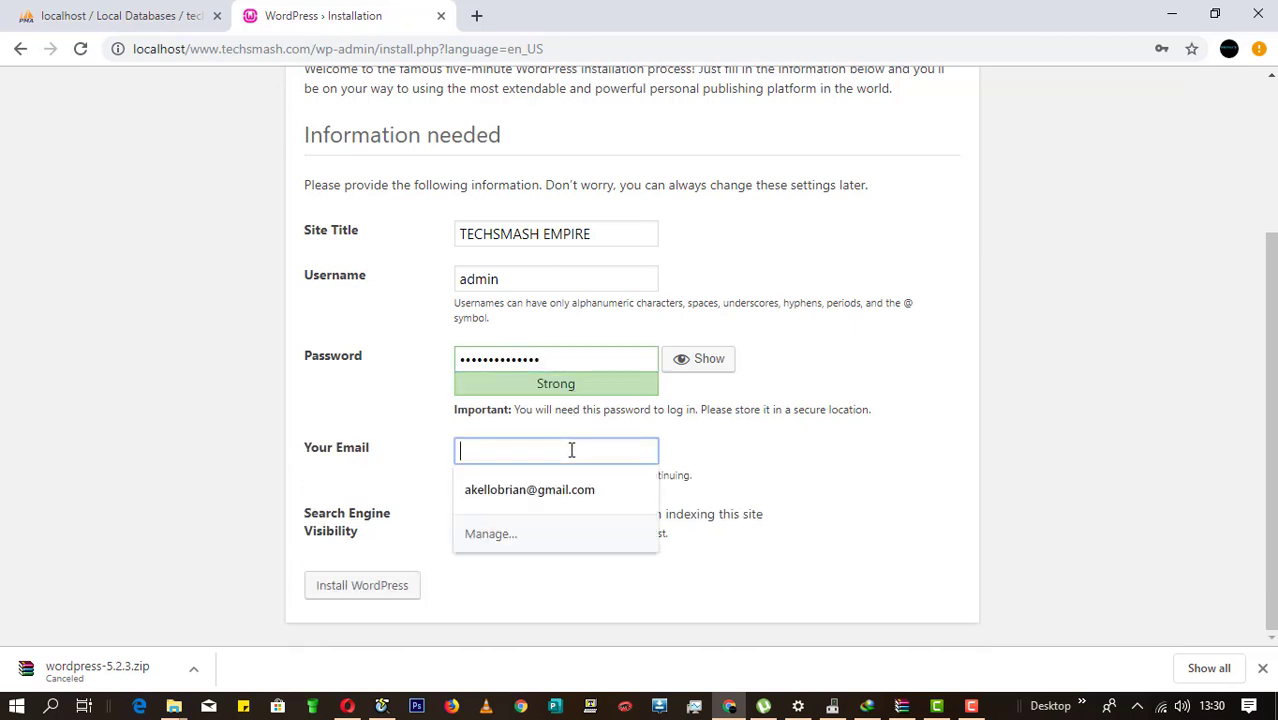
pyautogui.write('mo')
pyautogui.click(584, 496)
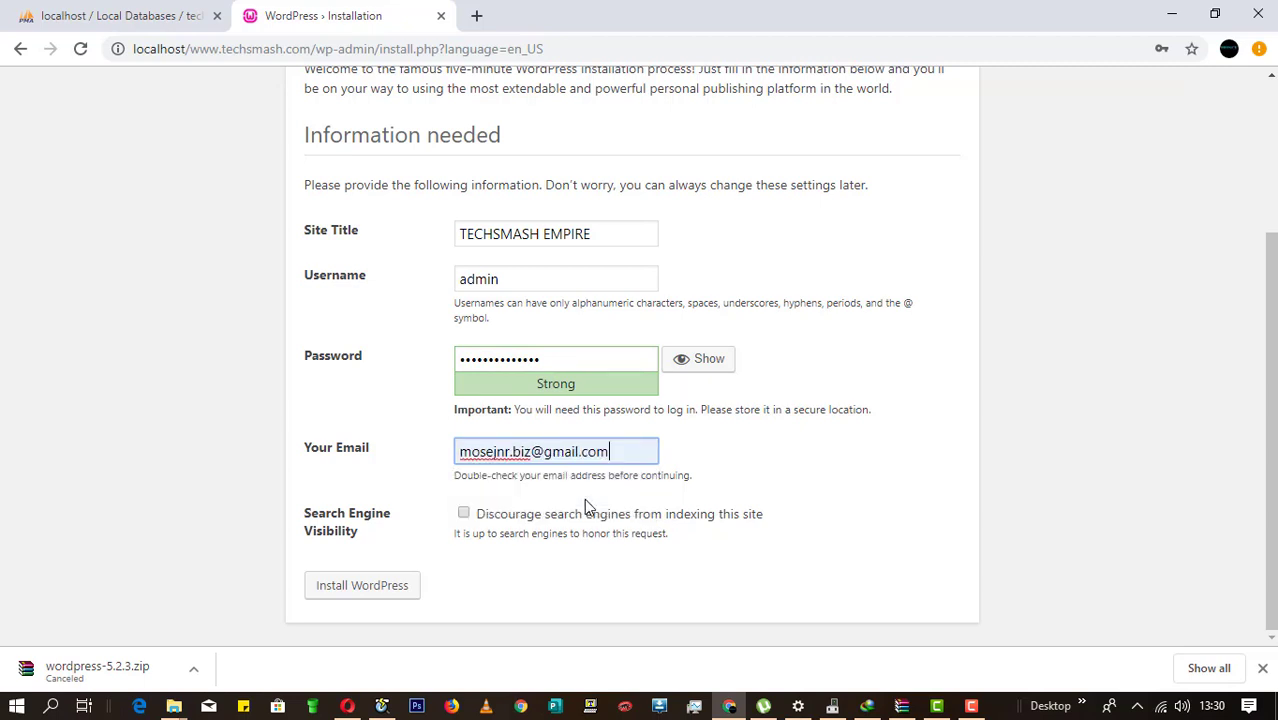
pyautogui.click(390, 593)
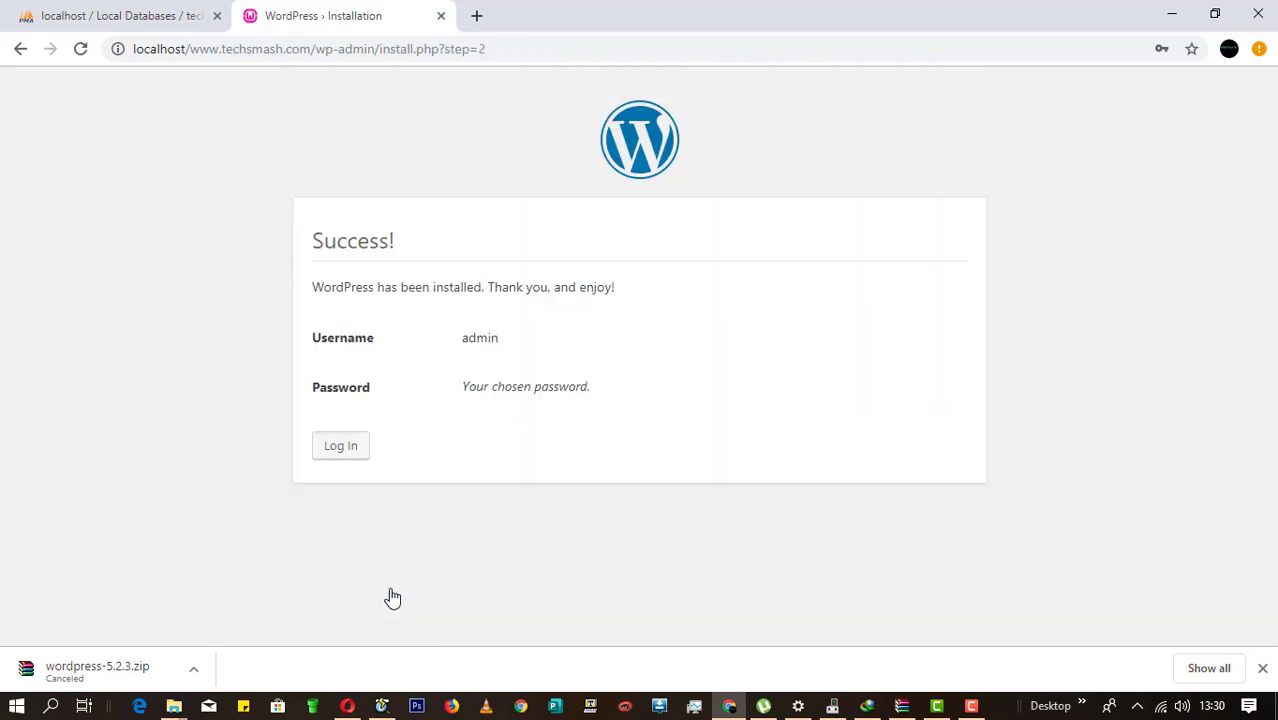
# Step: Log in as admin with the account password, then log out via the Howdy, admin menu
pyautogui.click(341, 446)
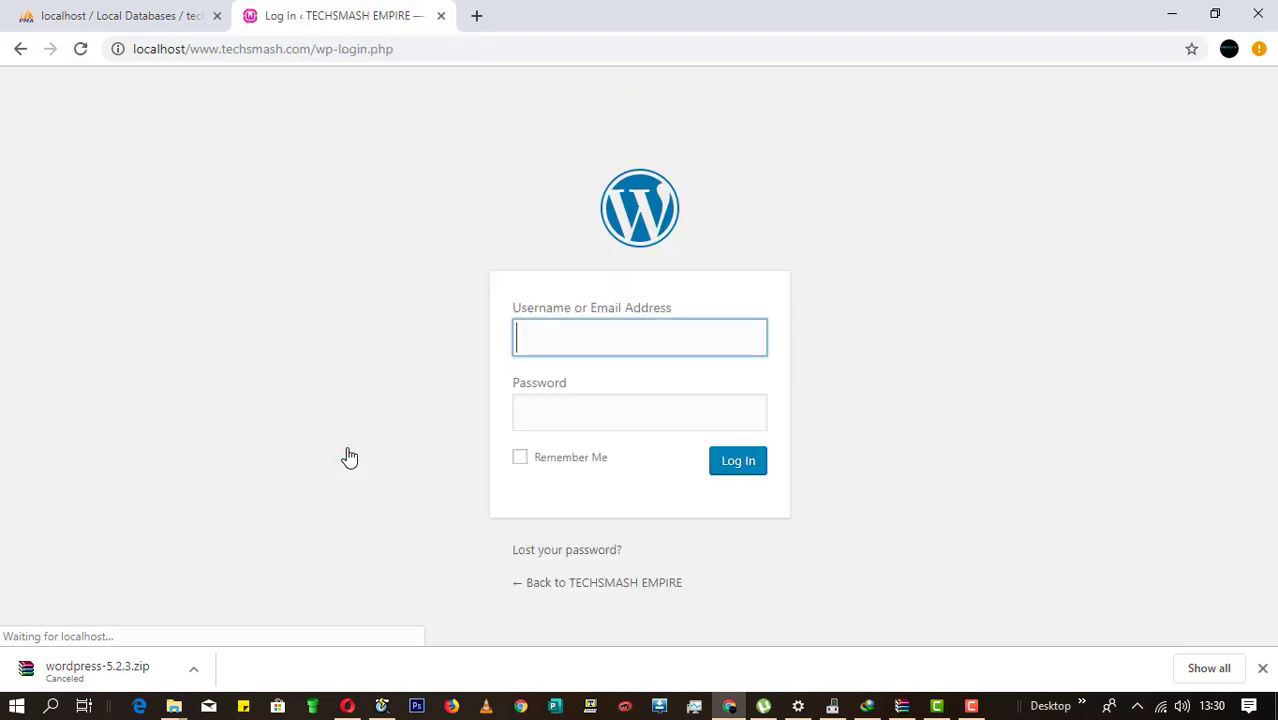
pyautogui.click(566, 347)
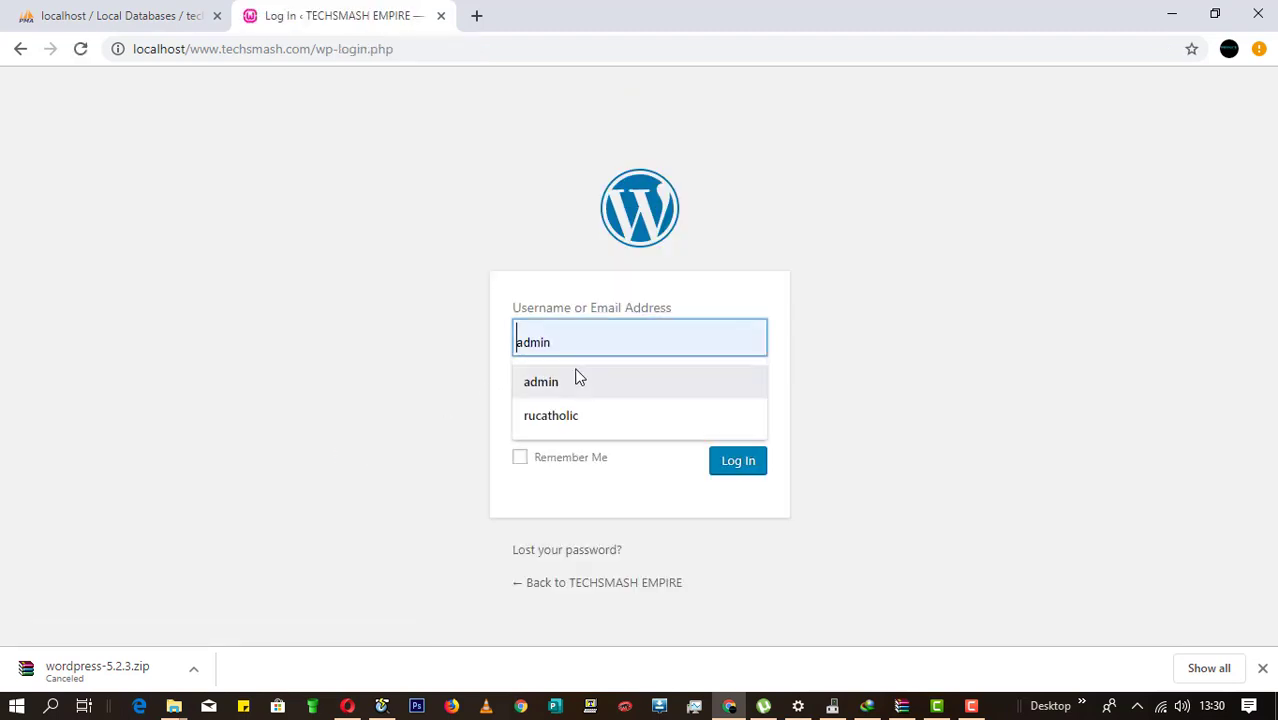
pyautogui.click(578, 378)
pyautogui.click(627, 405)
pyautogui.write('•••••')
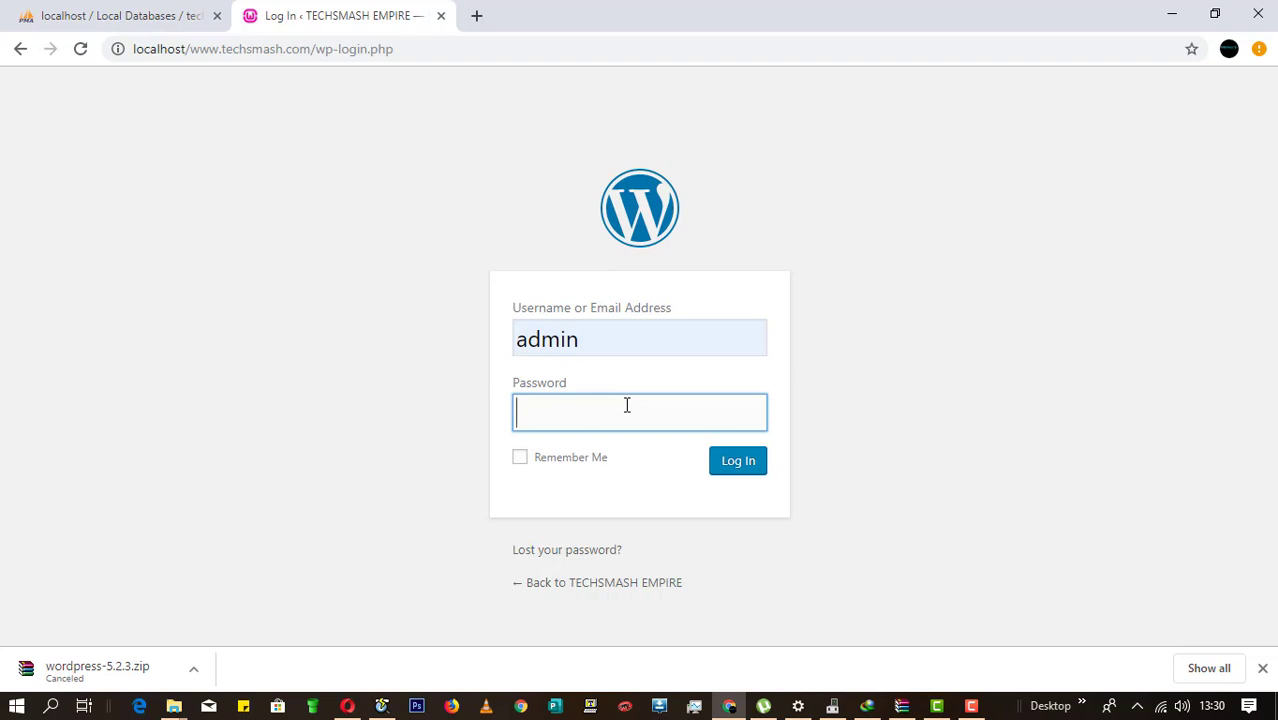
pyautogui.write('•••••••••')
pyautogui.click(735, 472)
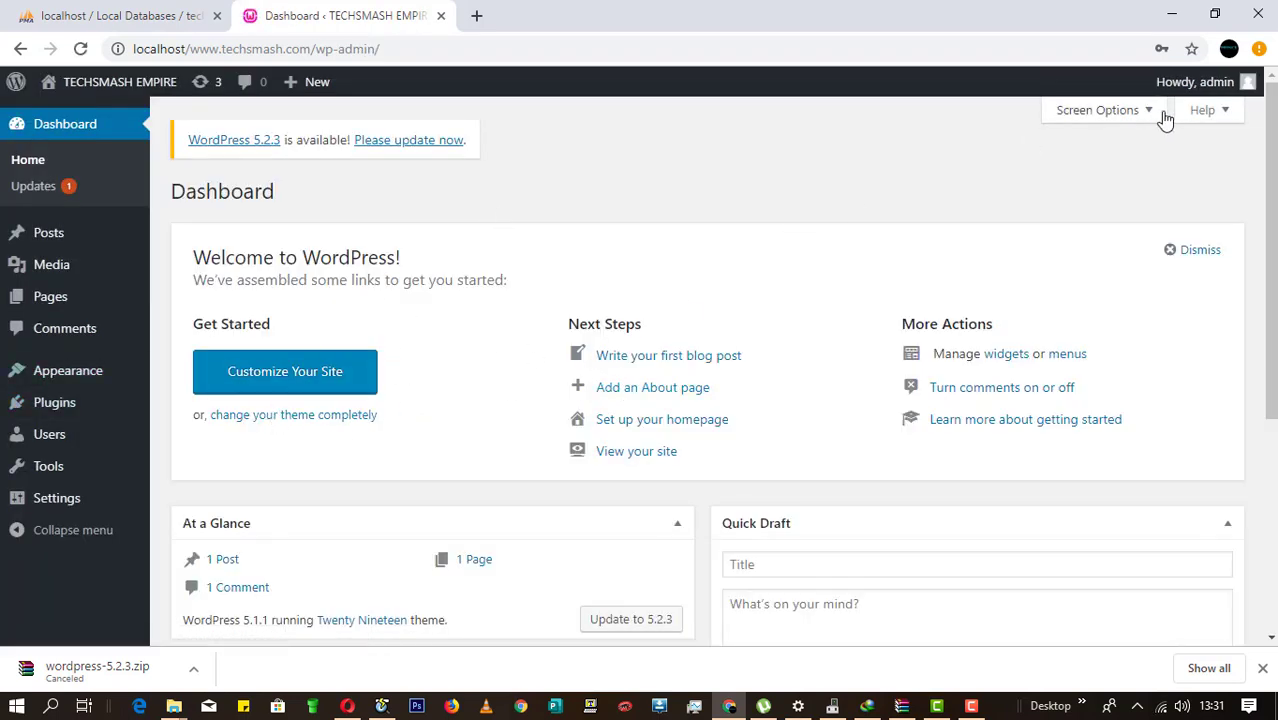
pyautogui.moveTo(1236, 86)
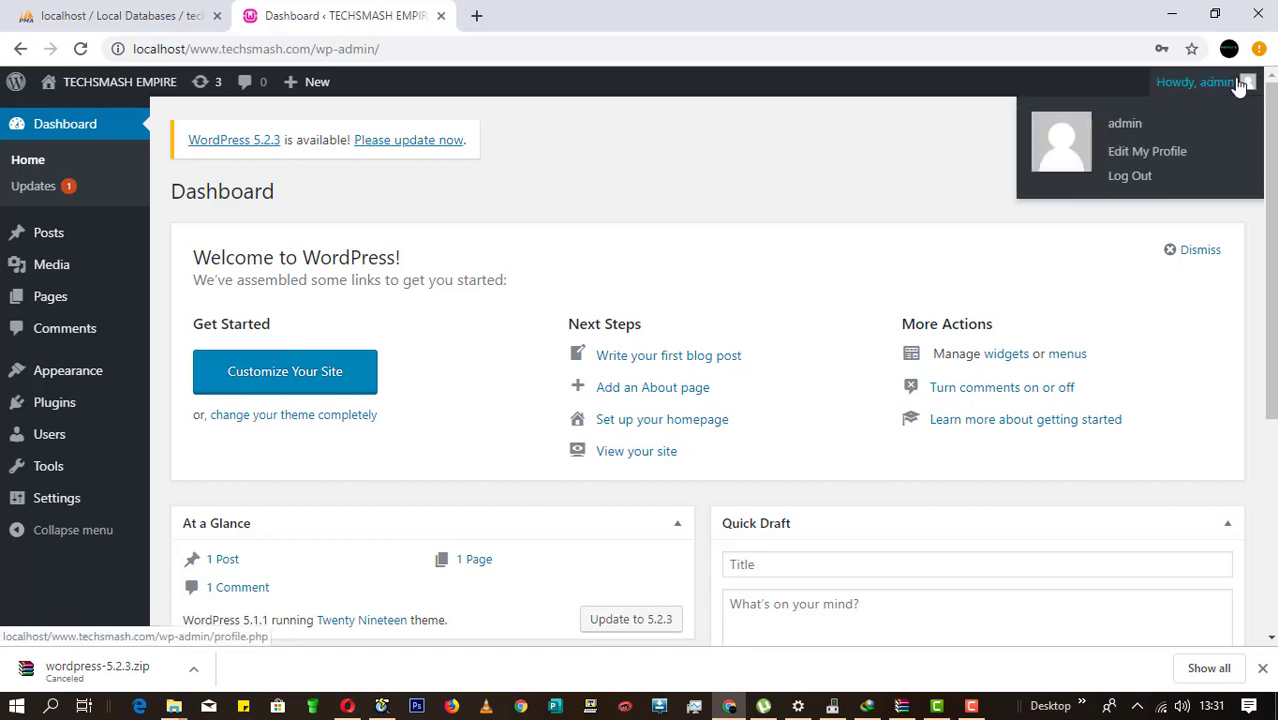
pyautogui.click(1150, 175)
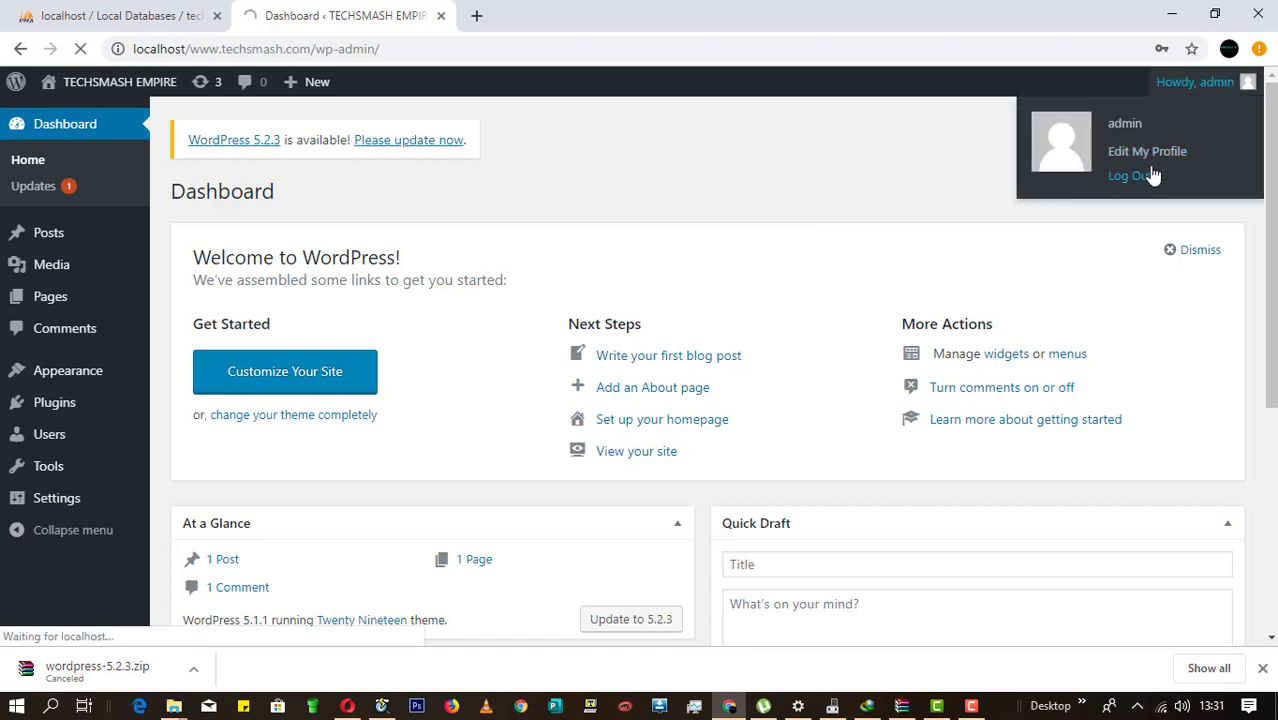